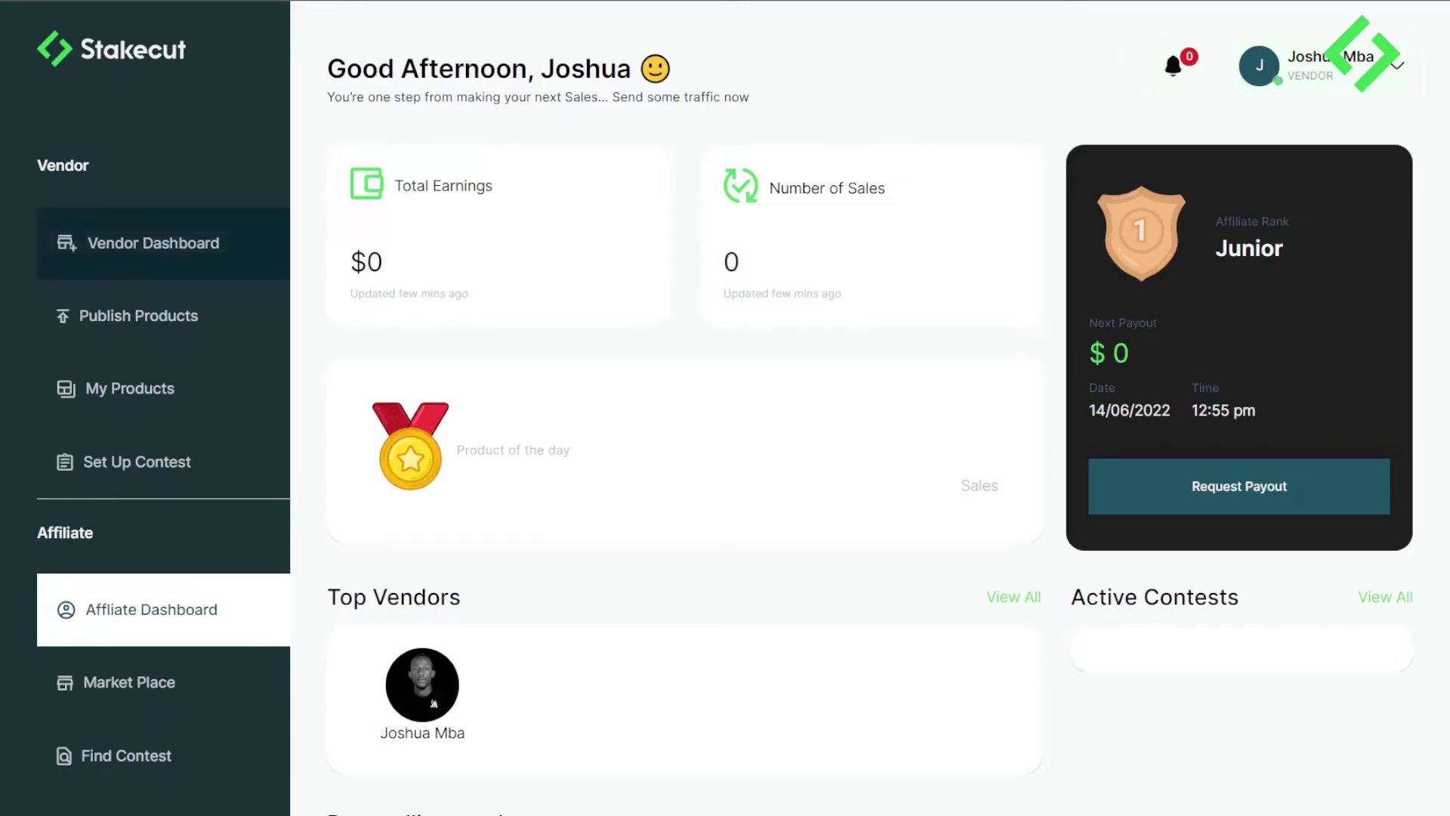
Open the vendor dashboard and look over its sections
click(94, 252)
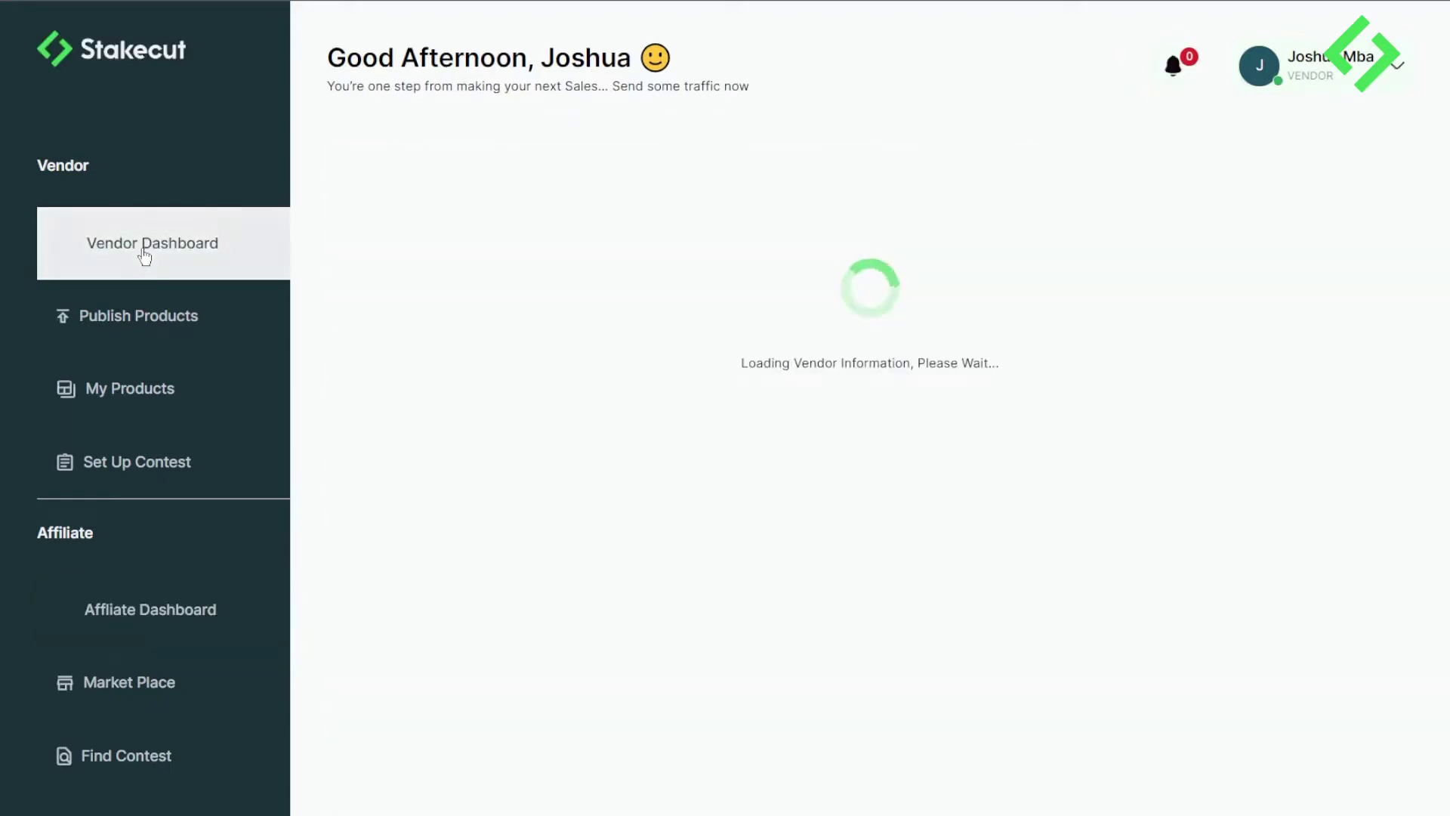
scroll(796, 573, down, 4)
scroll(802, 631, up, 4)
Start publishing a product named "The Complete Done-for-you Sales System for Affiliates" and enter its description of done-for-you sales materials and training
click(148, 327)
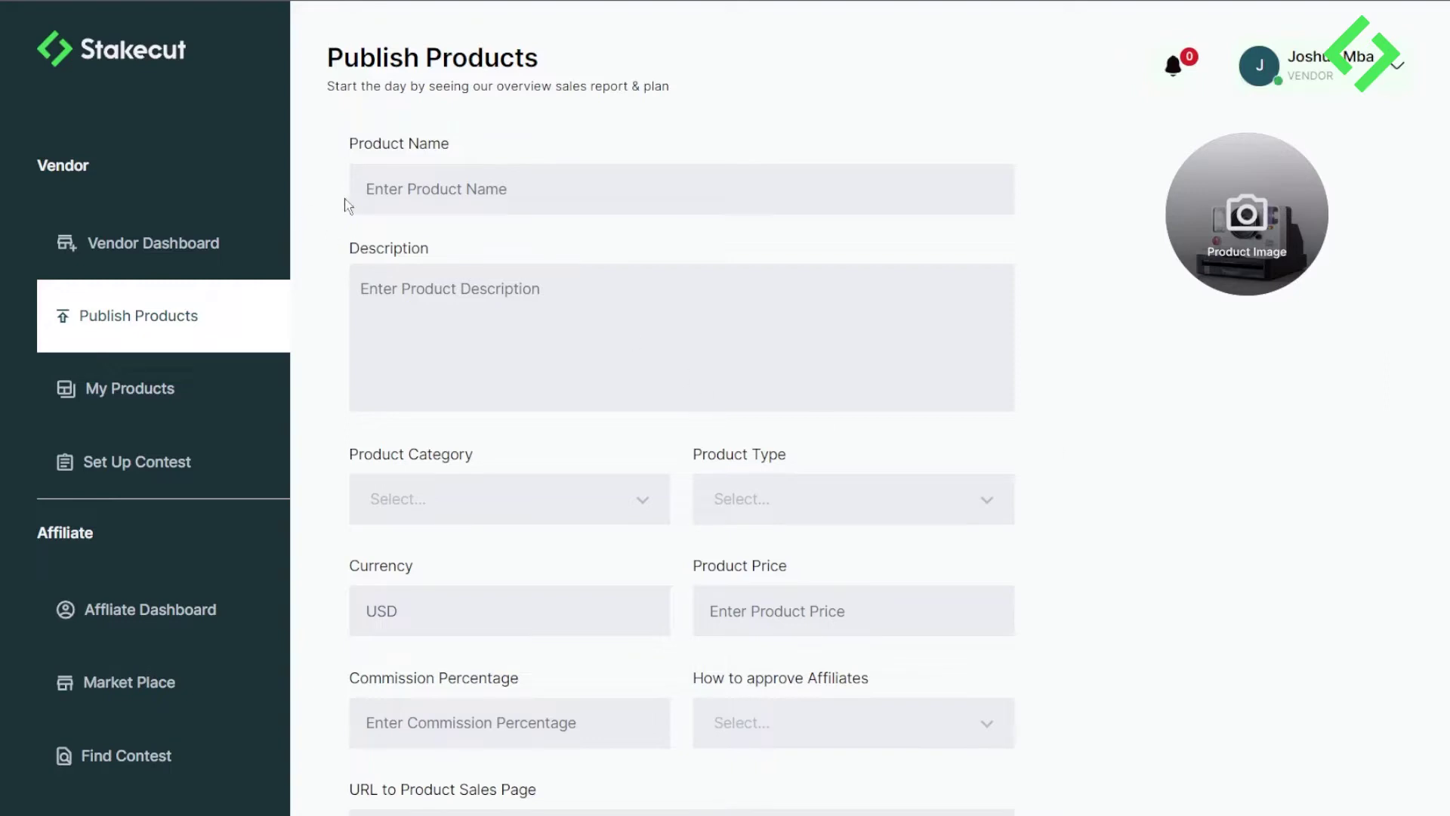
click(414, 200)
text(The Complete Done-for-you Sales System for Affiliates)
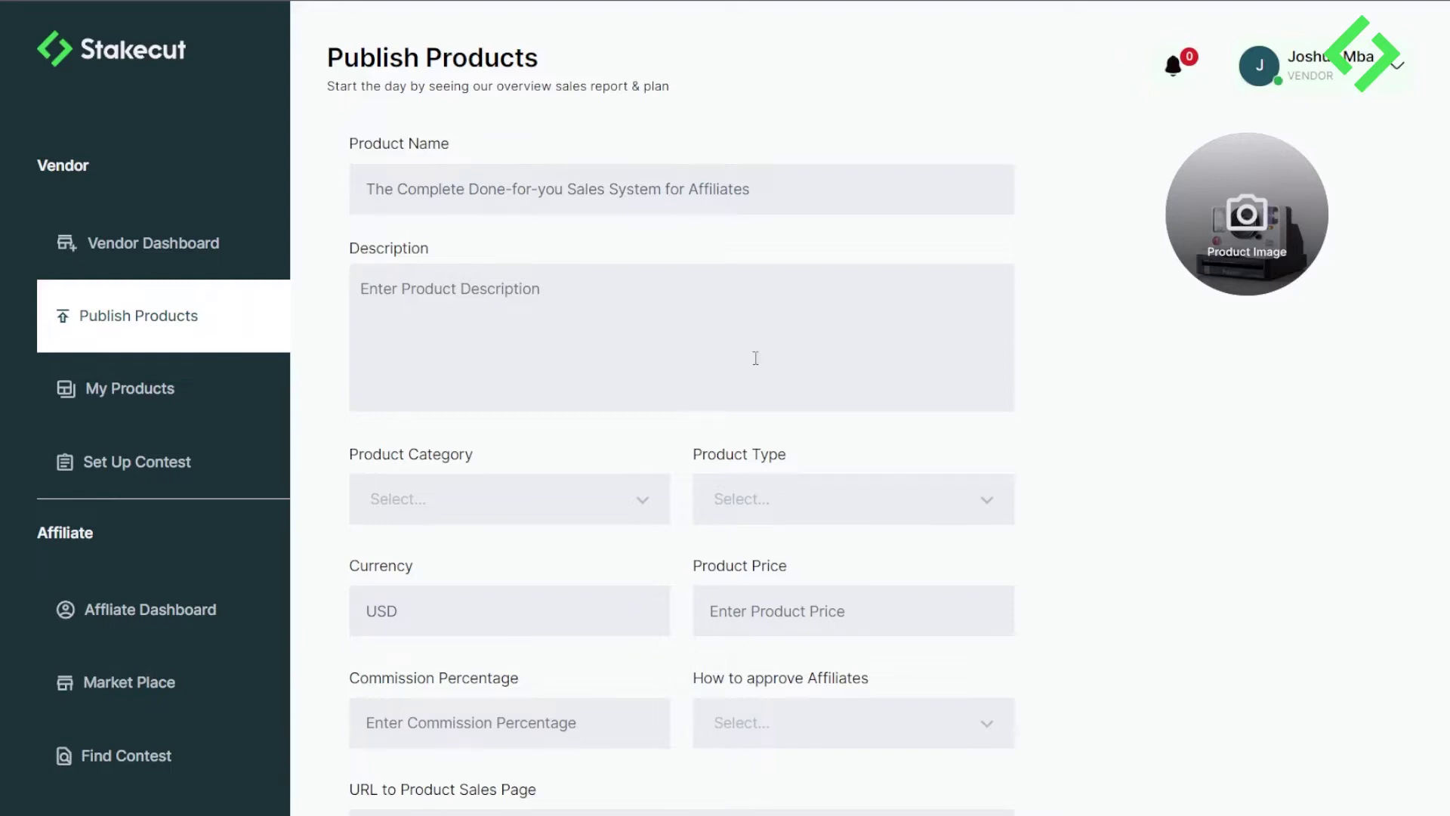
click(543, 320)
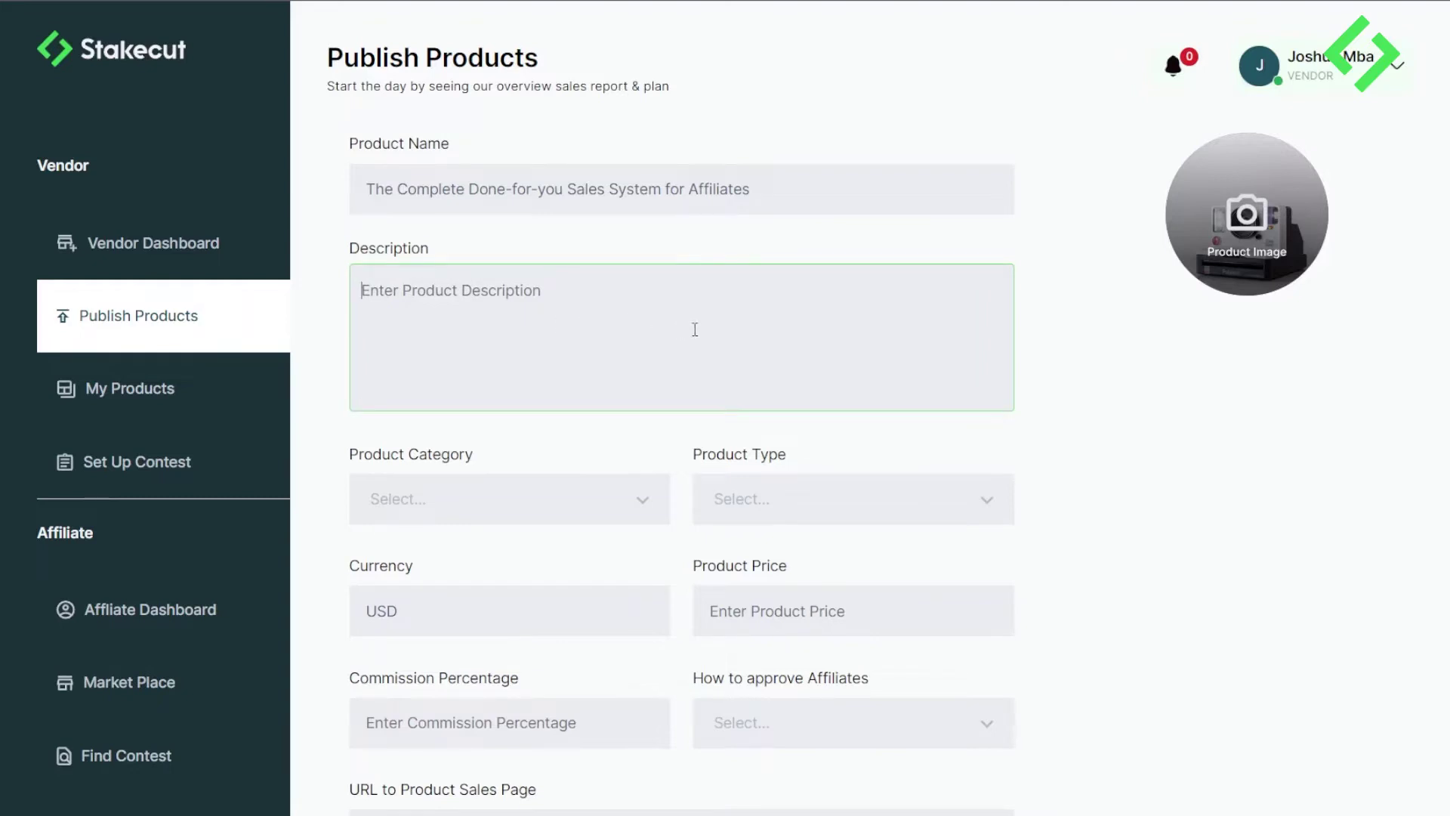
text(The Complete Done-for-you Sales Page Design, Sales Copy, Ads copy, Graphics Design and Sales Closing Training for Affiliate Marketers. Download, upload and unlock Unlimited Sales in 10 Mins. No more technical work for you, No hard thinking, No need to spend over N250k to get High converting Sales Copy and  Sales page designs and graphics, and No more time-wasting. Just Plug and Play then cash out.)
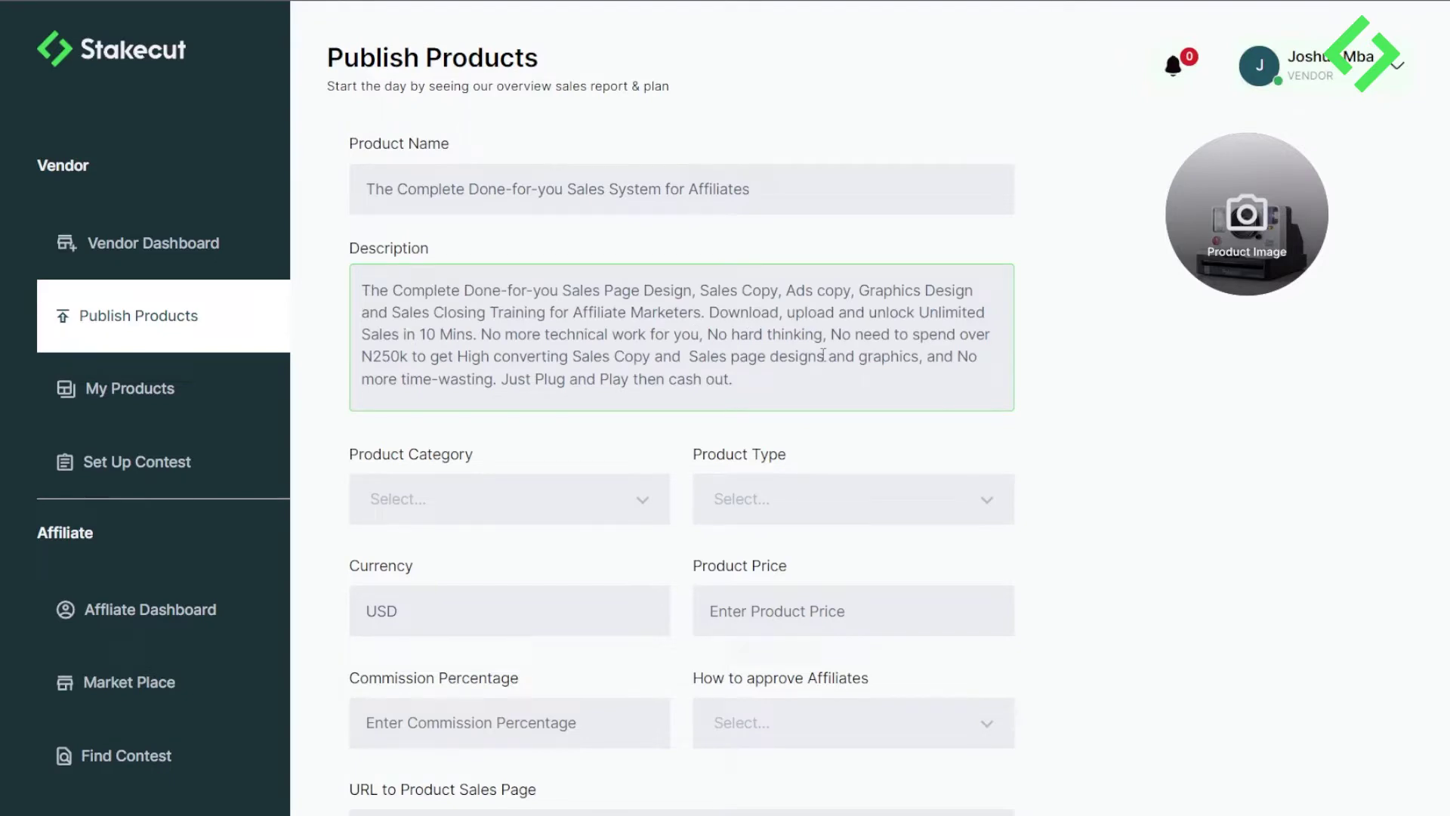
Set the product category to Affiliate Marketing and the product type to Digital
click(636, 501)
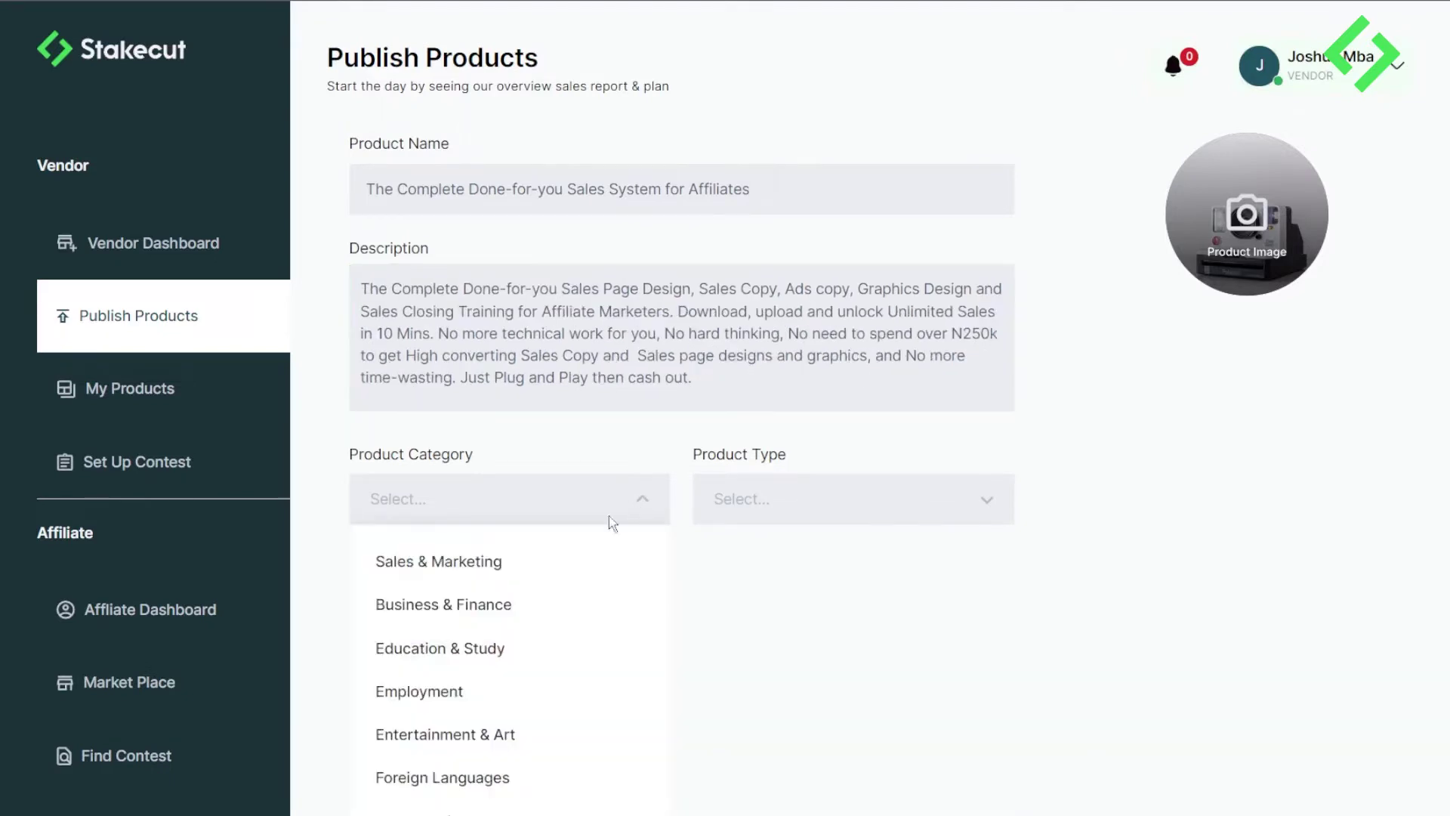
scroll(521, 752, down, 1)
scroll(521, 753, down, 3)
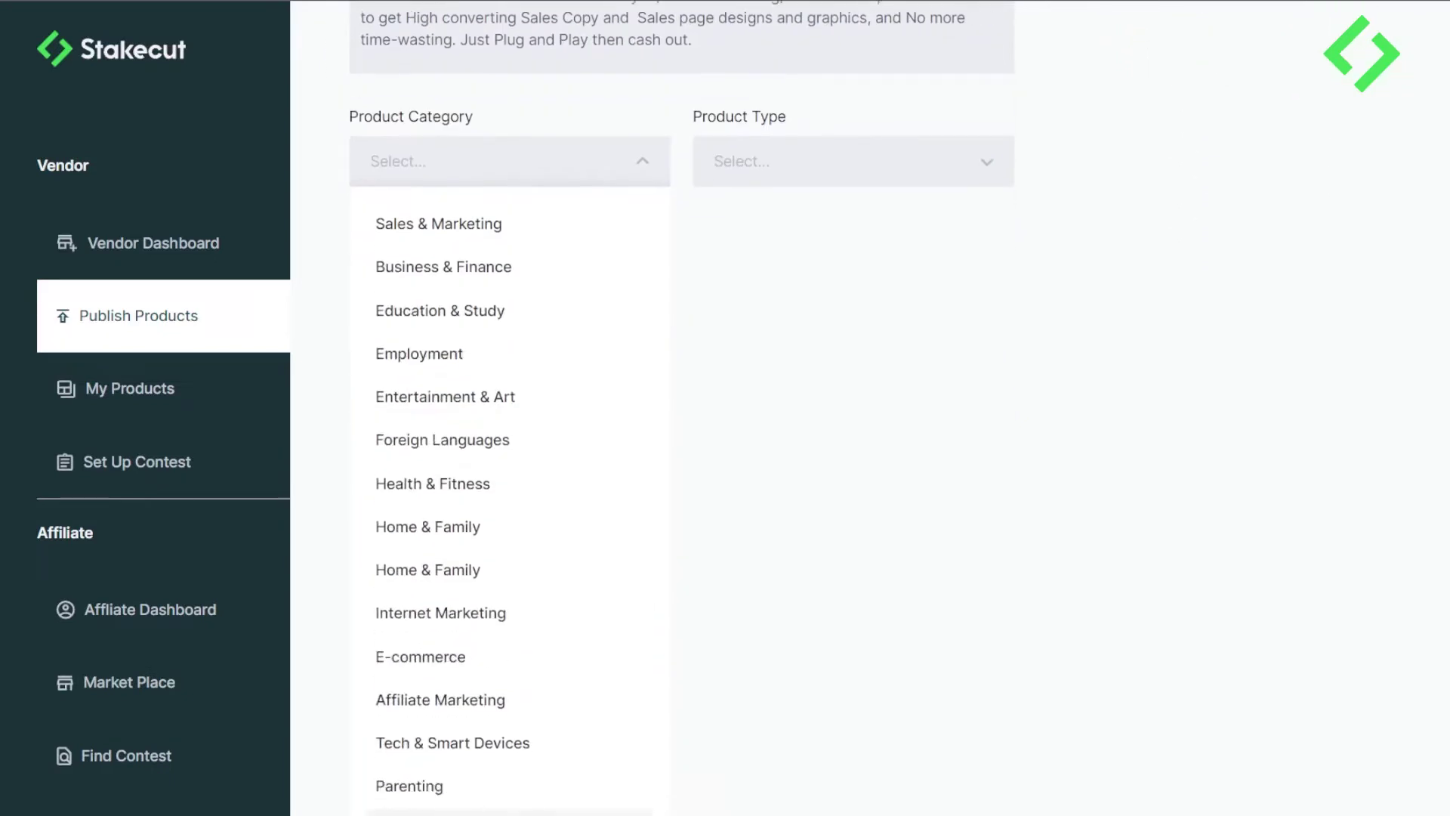
click(462, 699)
scroll(567, 502, up, 1)
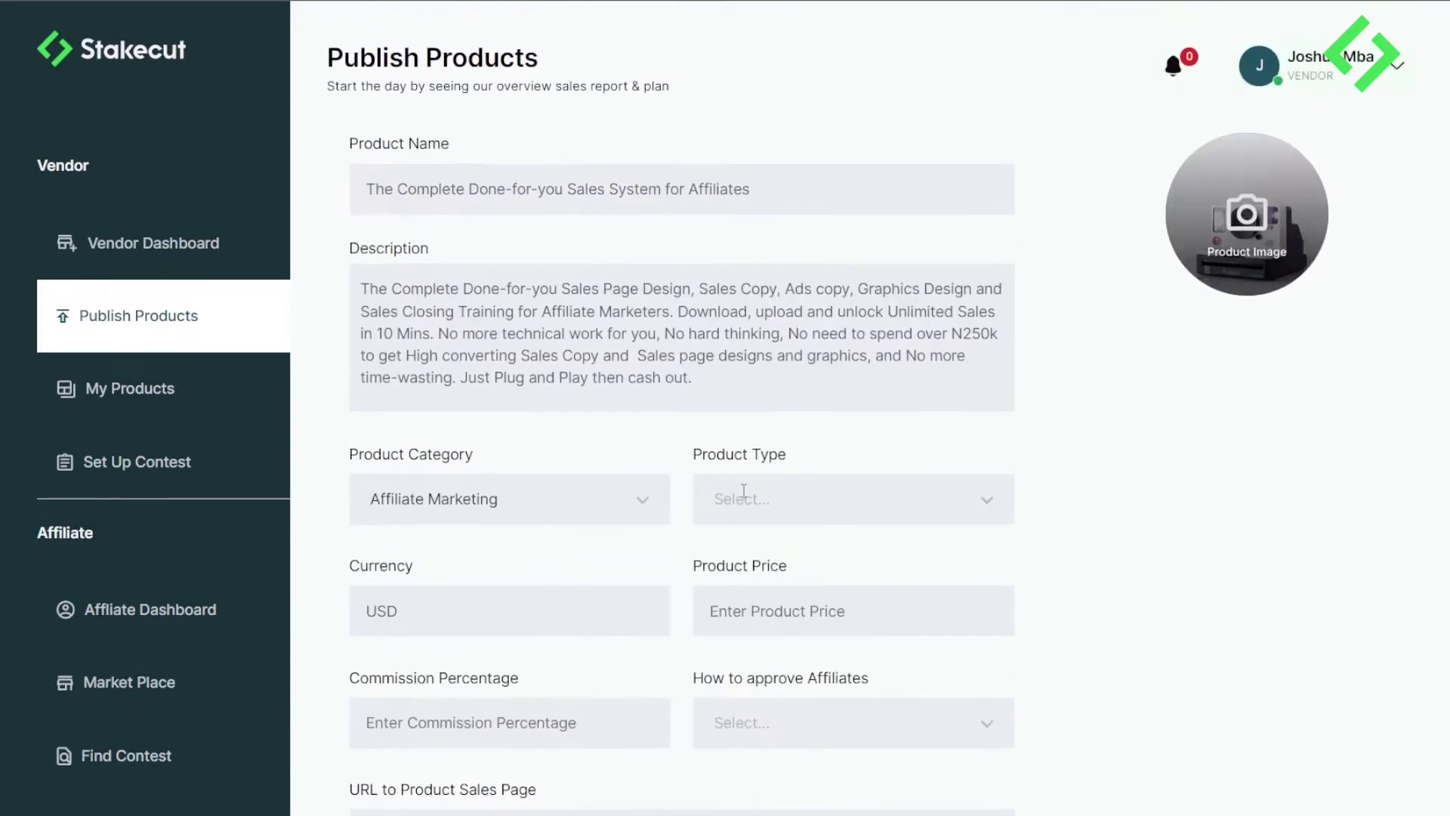
click(936, 500)
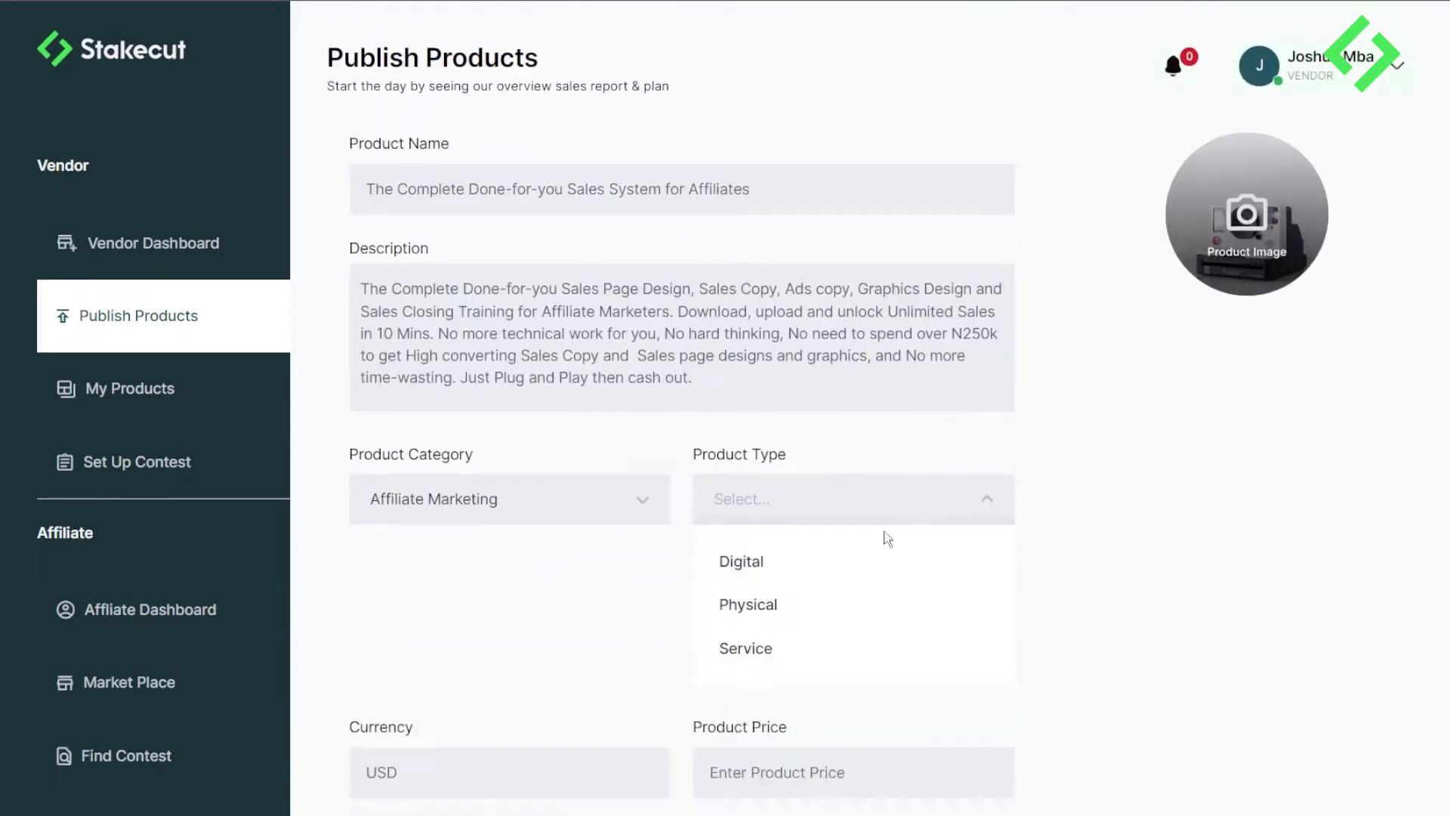
click(826, 580)
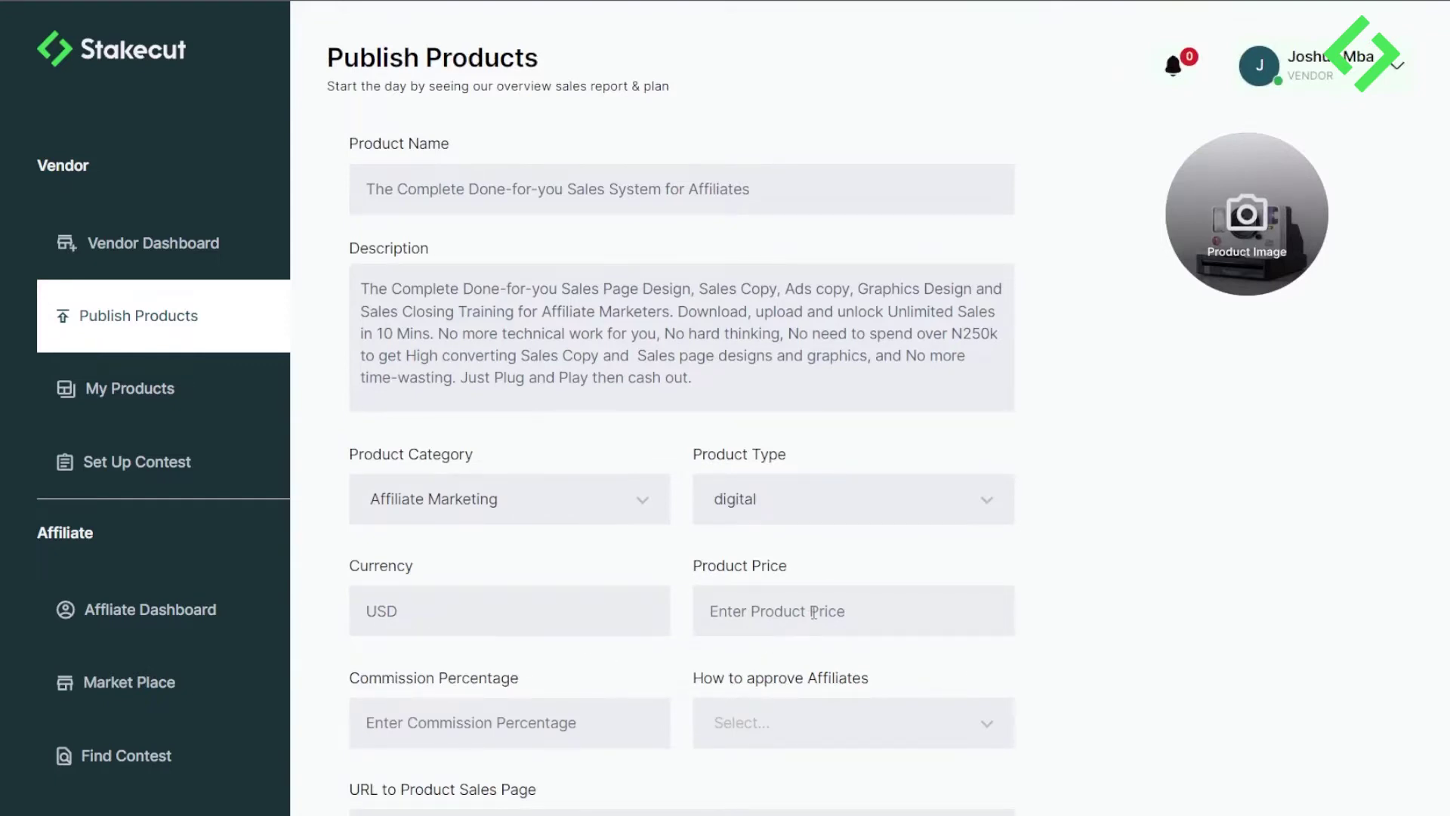
Set the product price to 25 USD and the commission percentage to 50
click(813, 612)
text(25)
click(512, 701)
text(50)
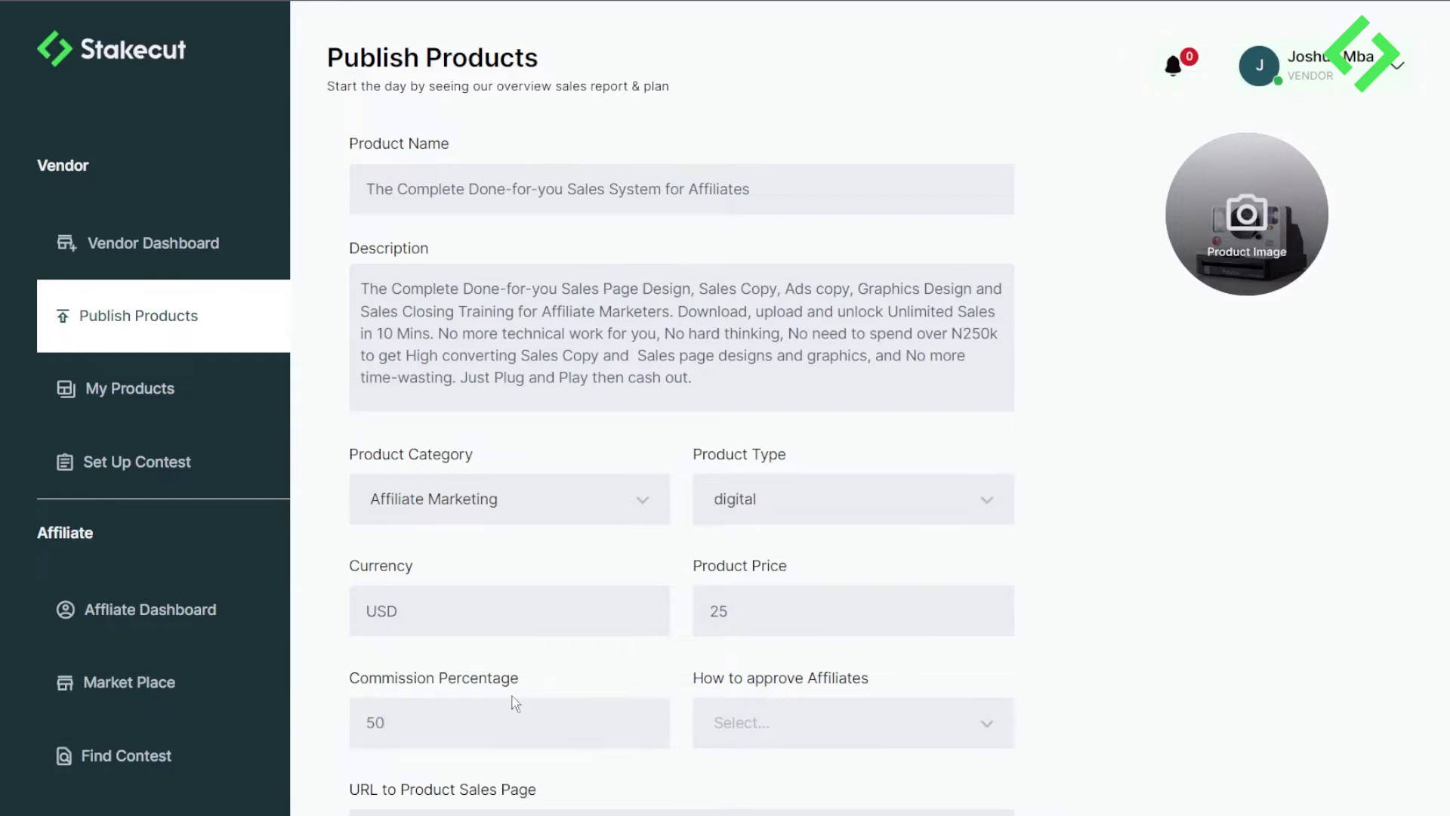
Set the affiliate approval method to automatic
click(889, 731)
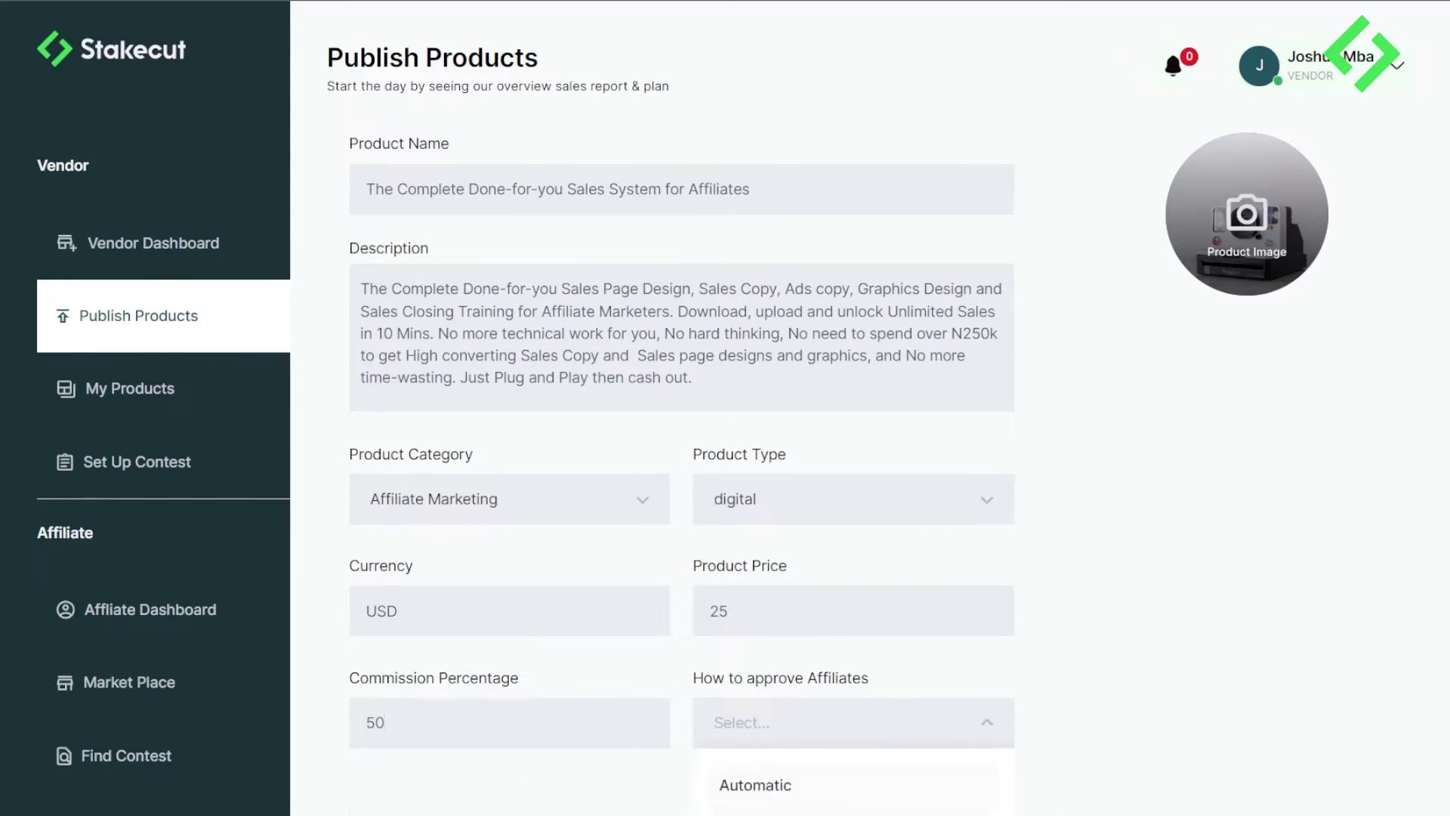
click(839, 812)
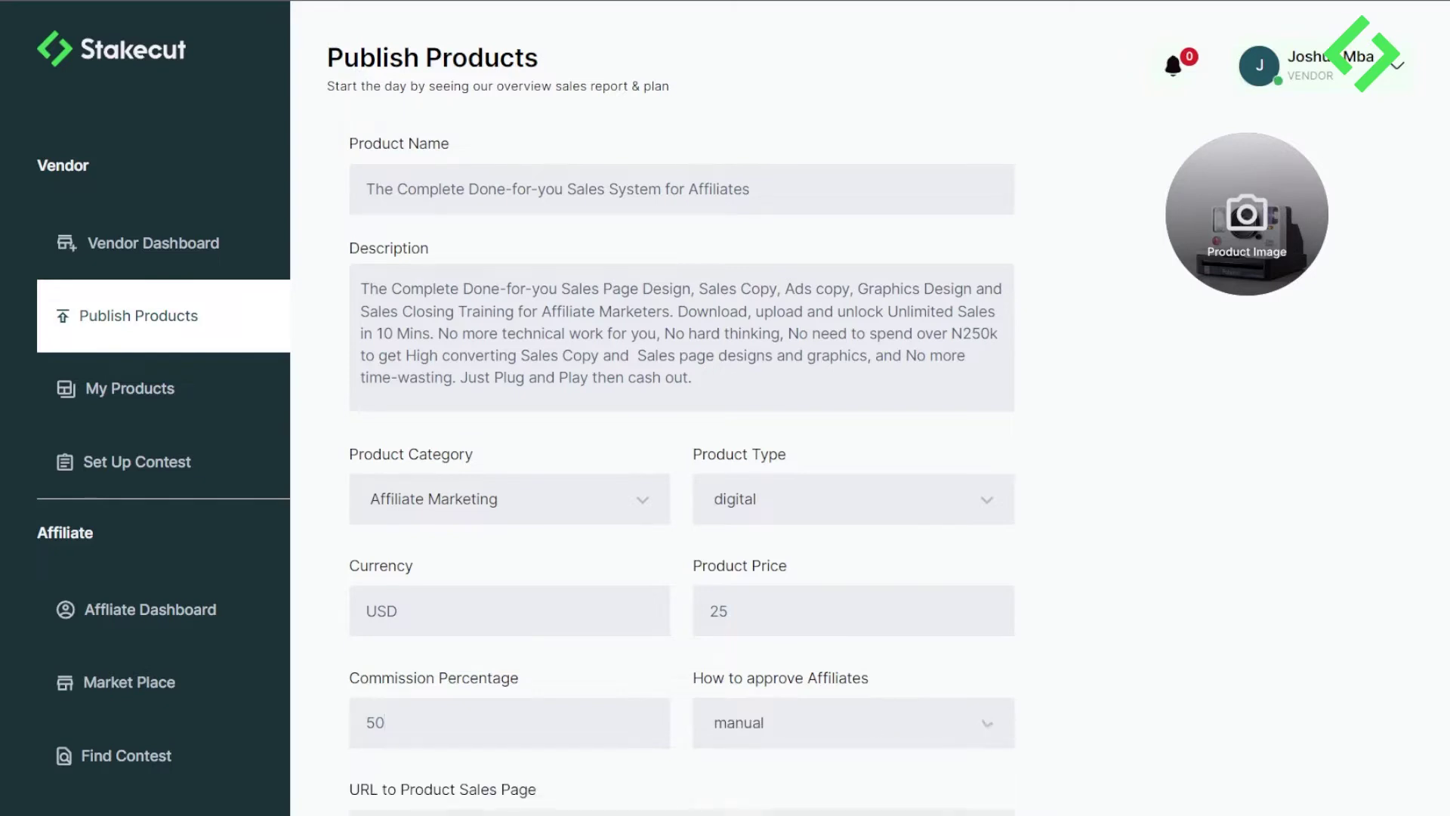
click(971, 725)
click(893, 790)
Check the live sales page and fill in the vendor-site URLs for the sales page (/dfy/), thank-you page (/succces) and JV page (/dfy-jv/)
scroll(466, 811, down, 1)
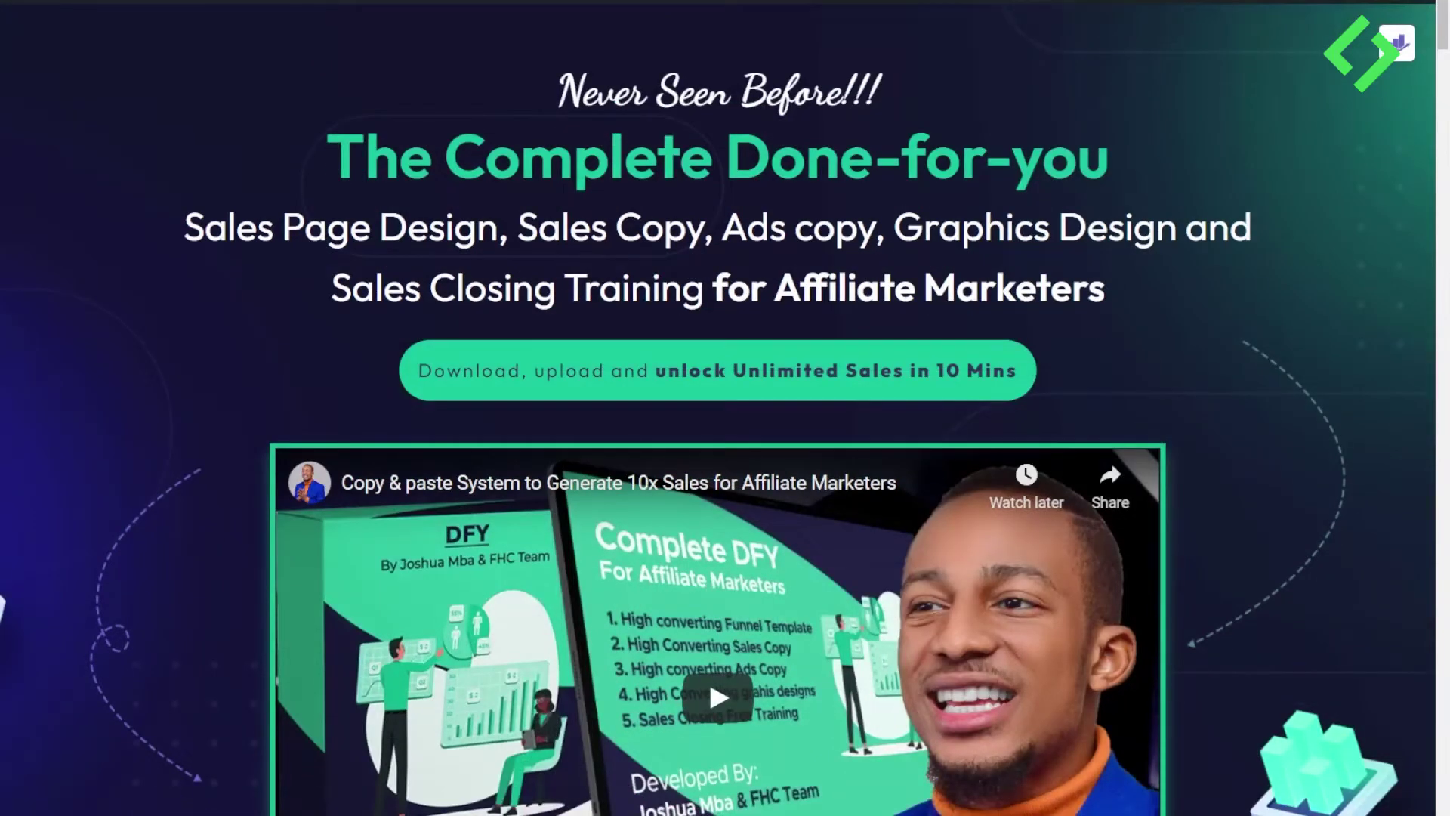
scroll(717, 407, down, 20)
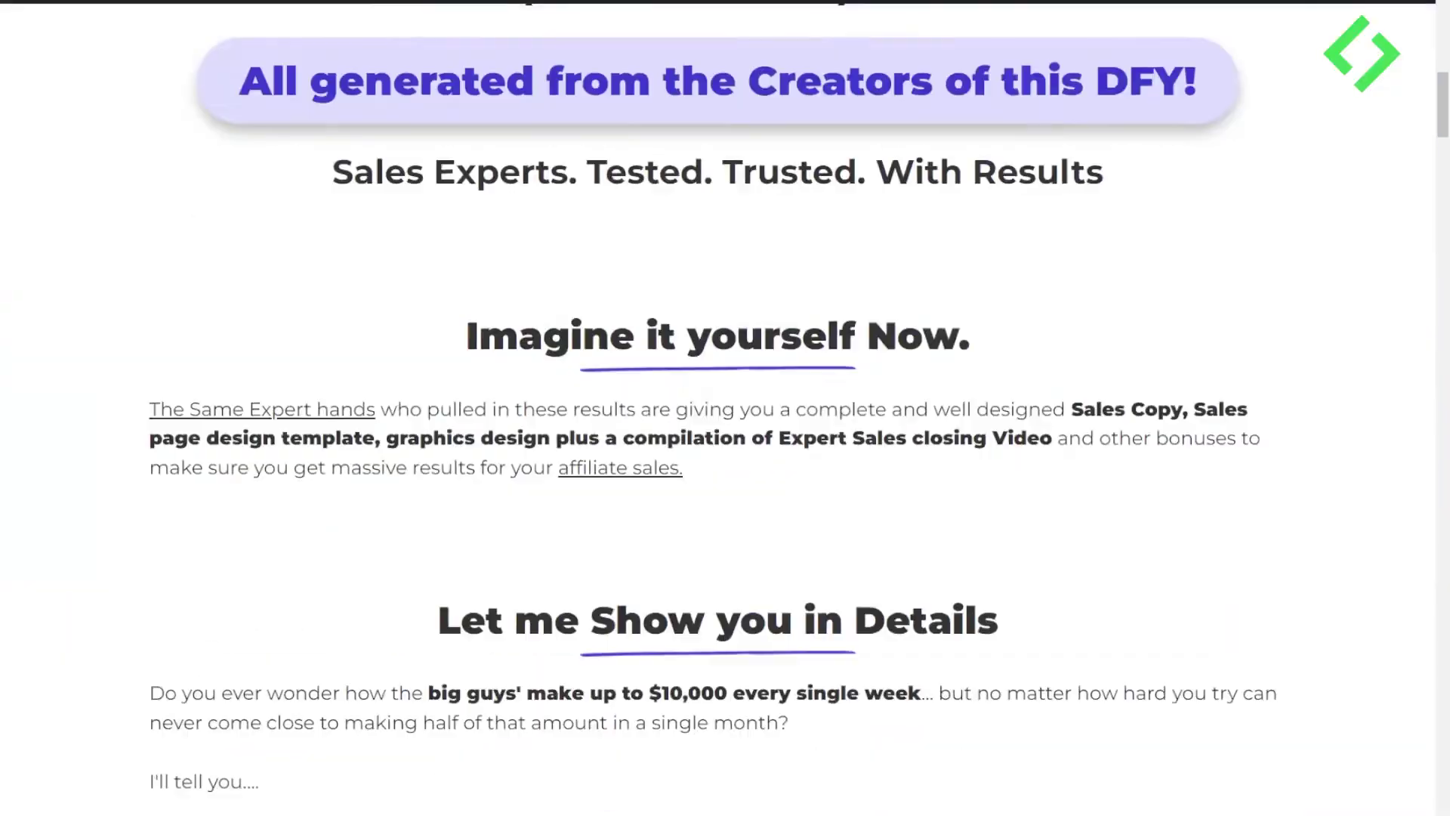
scroll(717, 408, up, 20)
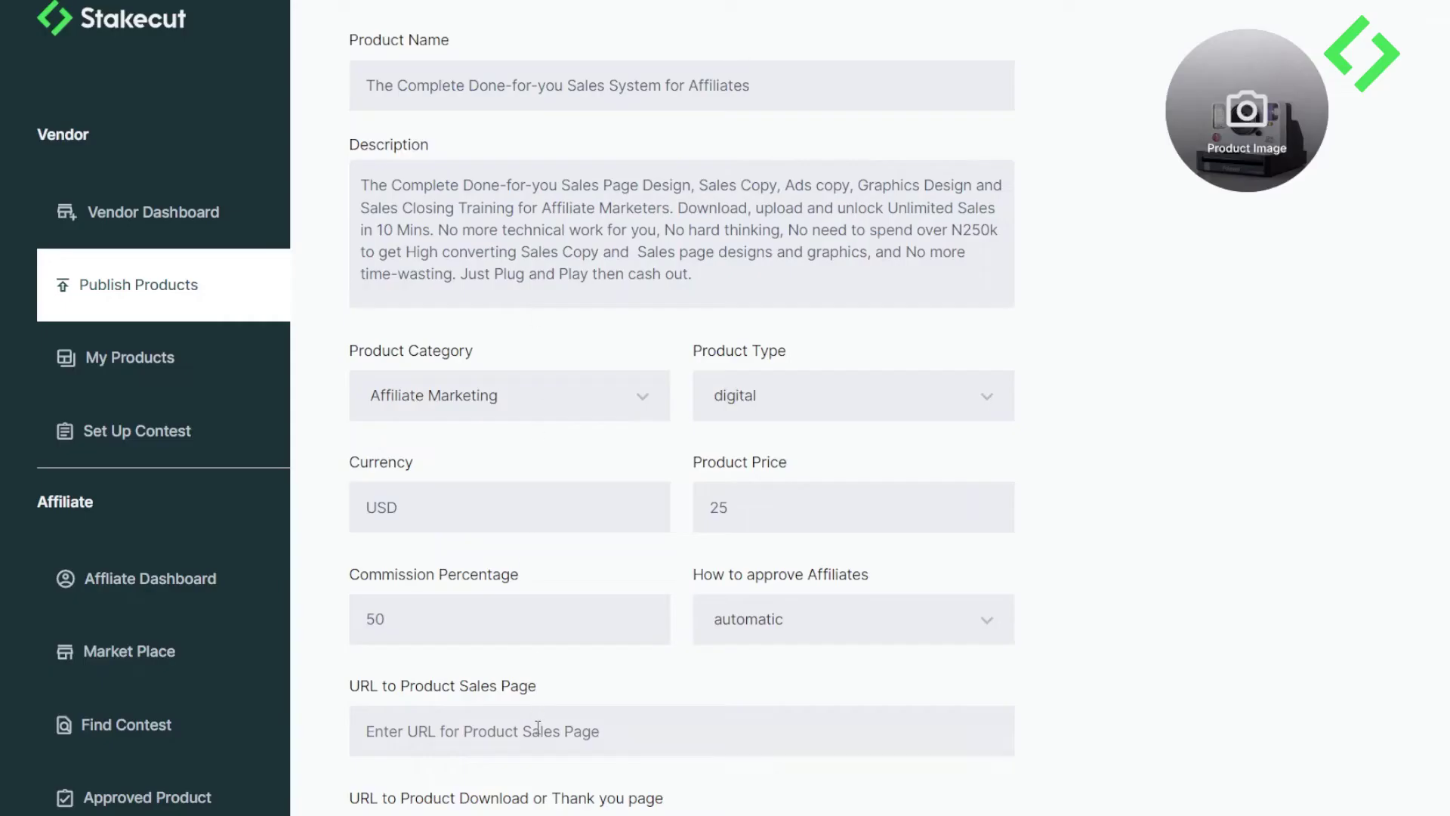
click(537, 737)
text(https://mbajoshuac.com/dfy/)
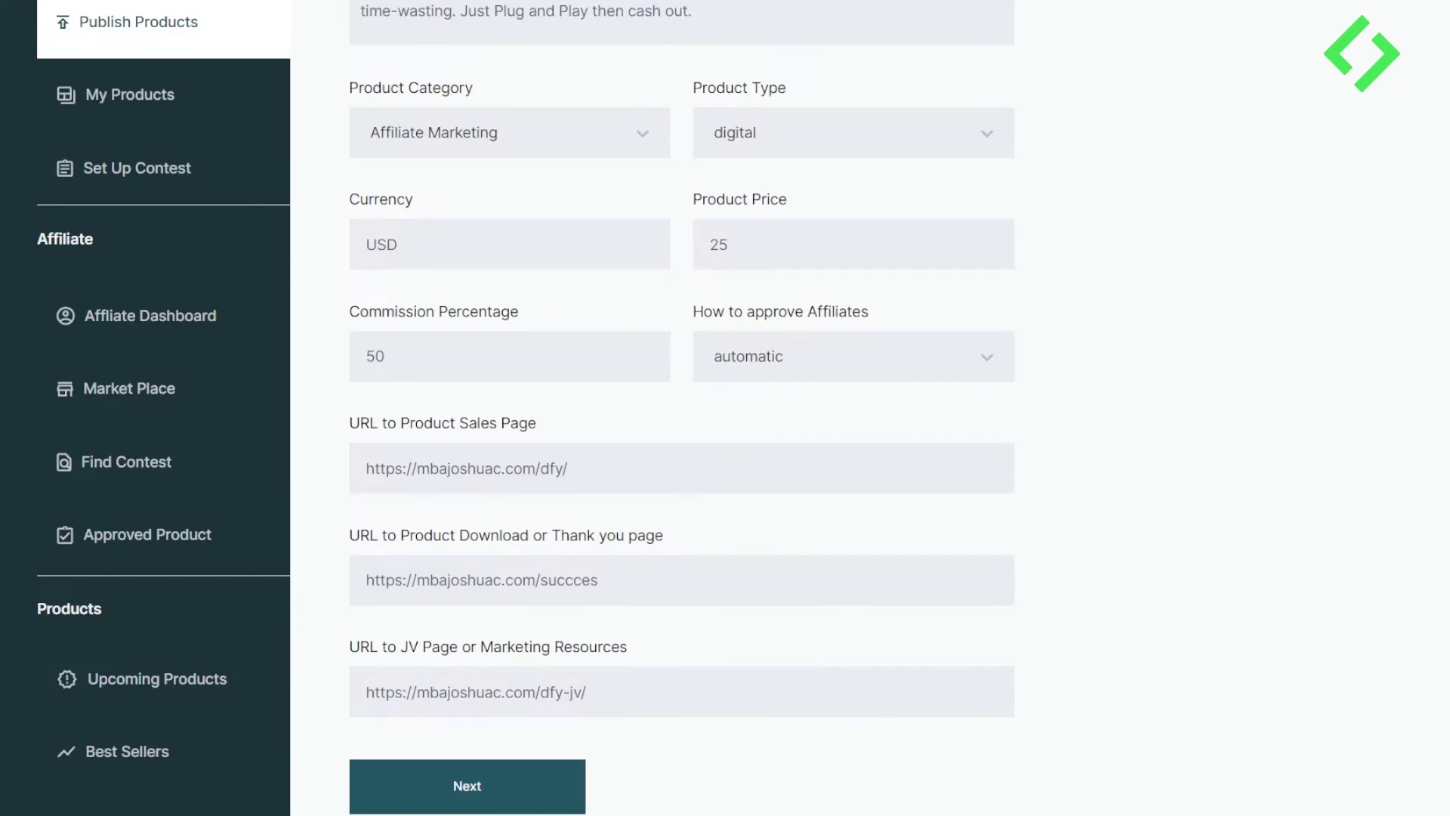
Upload the Complete Done-for-you product image and proceed to the product details
scroll(679, 408, up, 3)
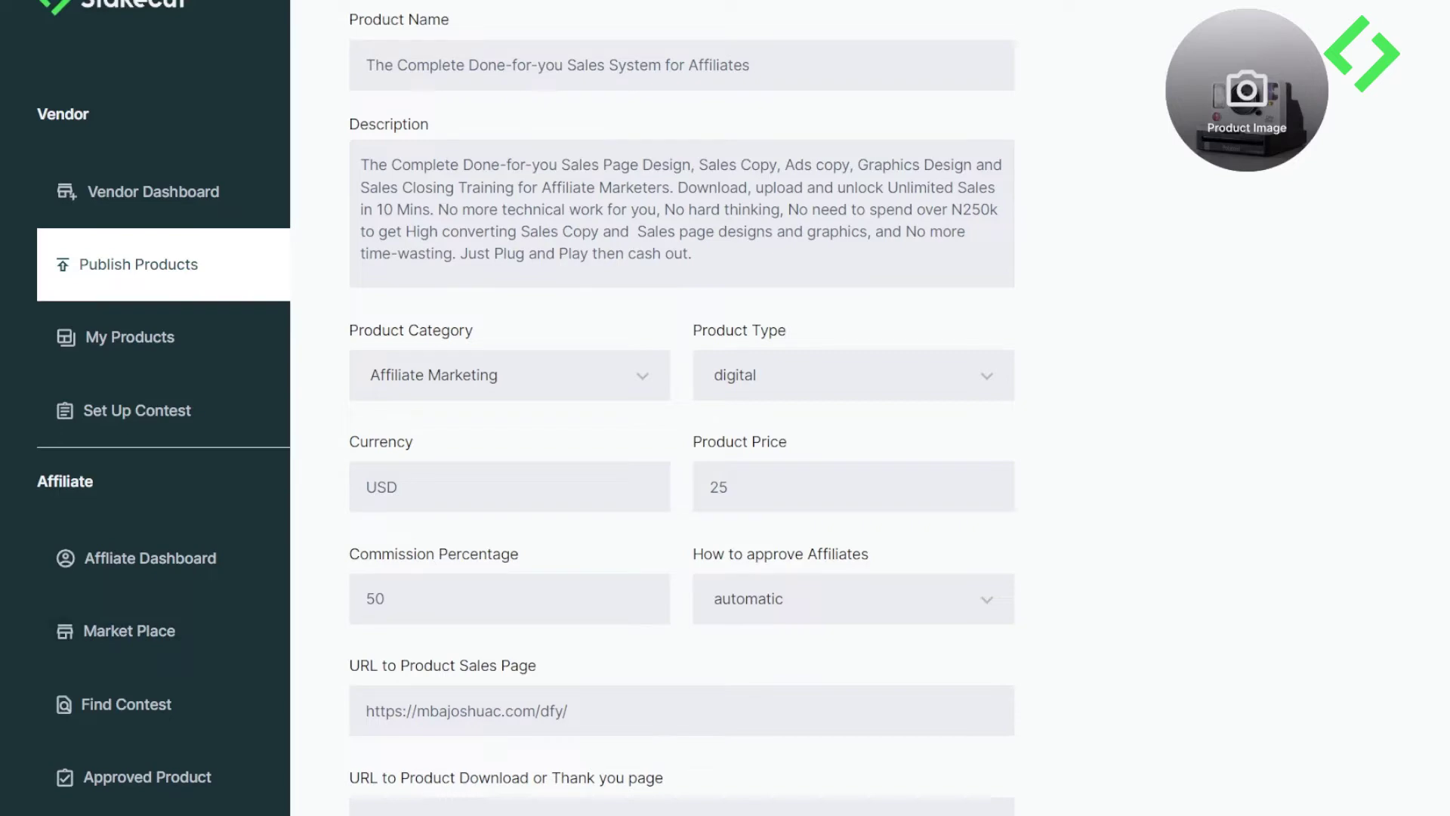
scroll(679, 408, up, 1)
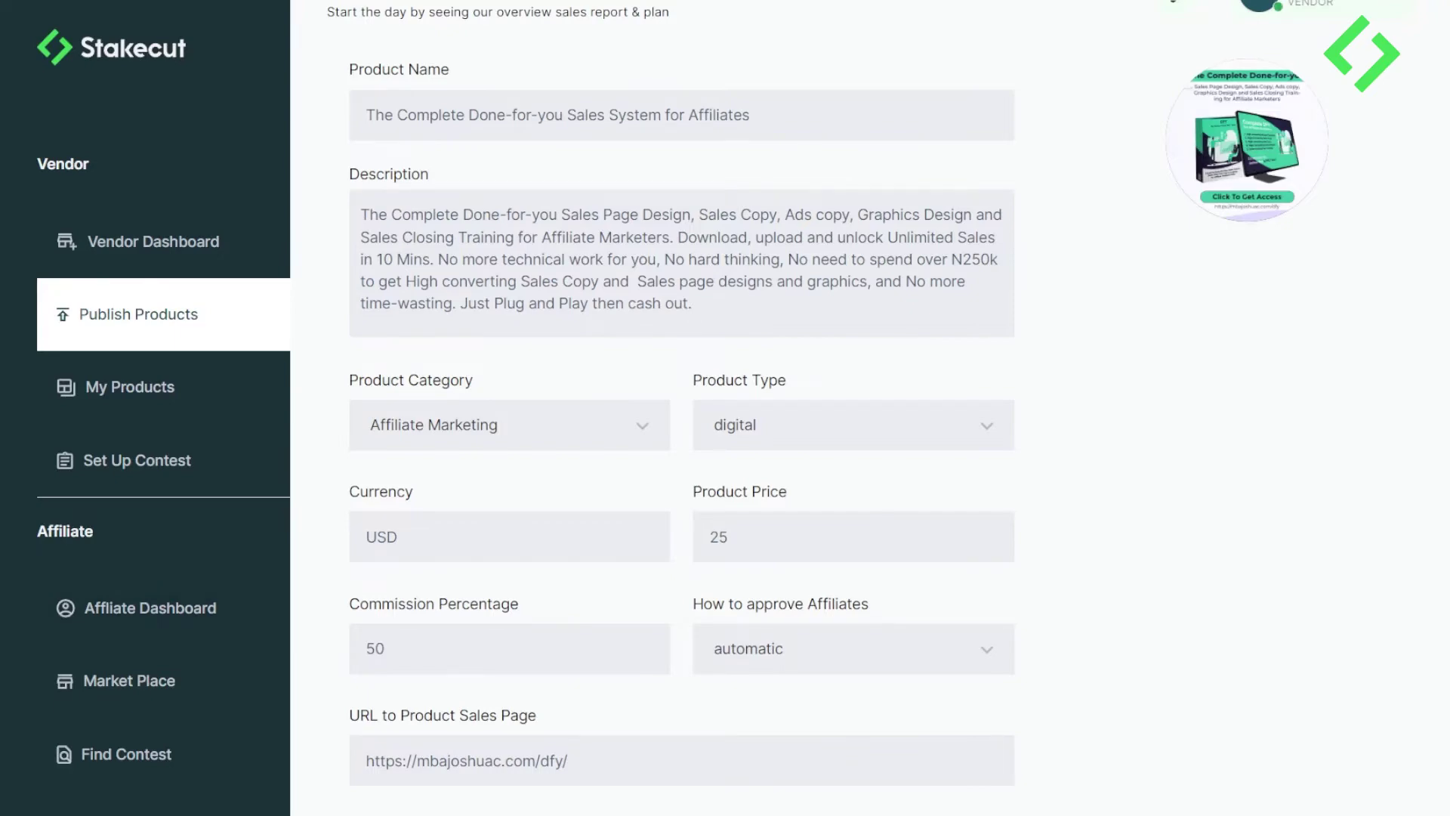
scroll(151, 528, down, 4)
click(467, 786)
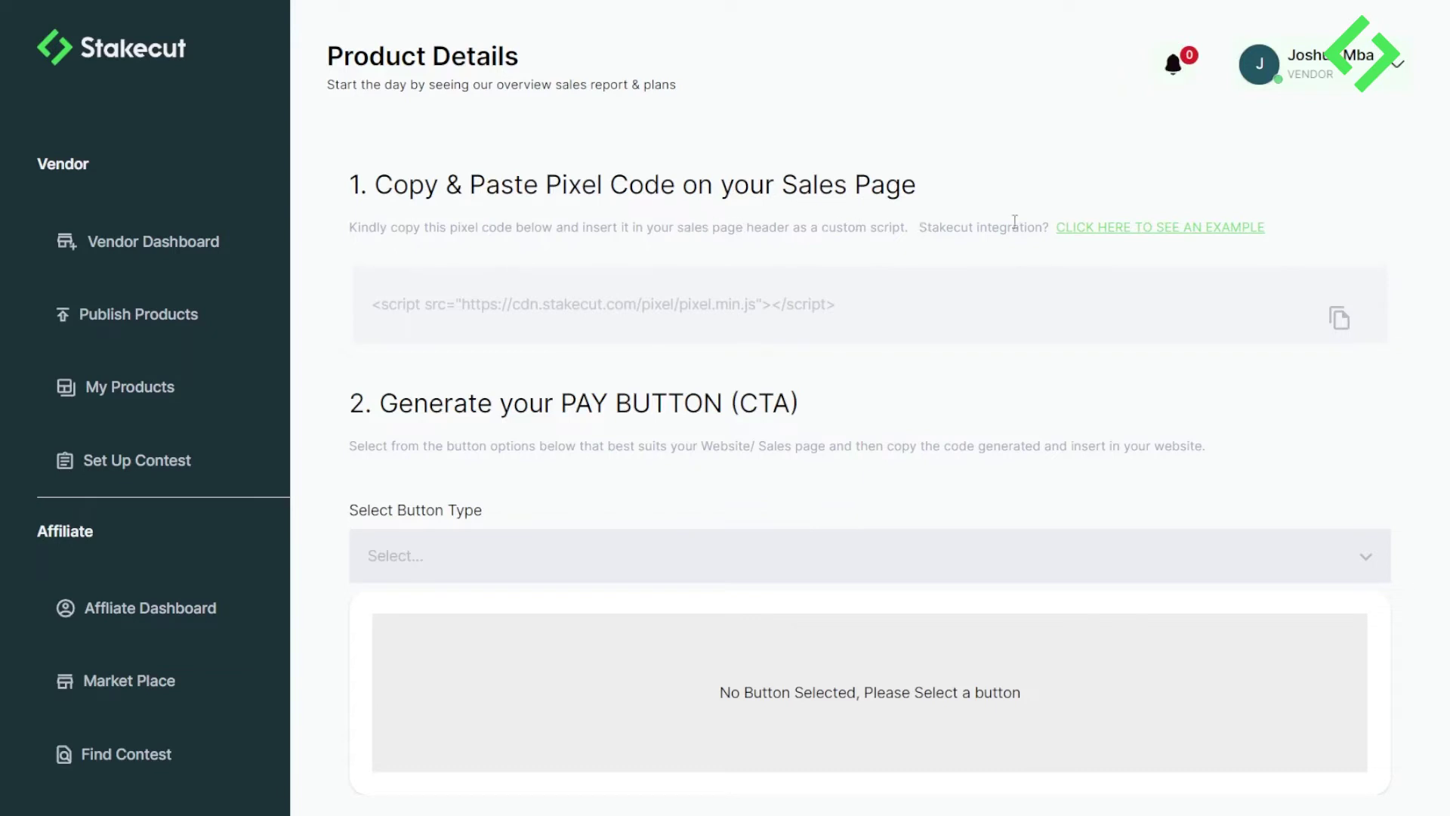
Copy the Stakecut pixel code and add it to the sales page's header scripts in Thrive Architect
click(1341, 326)
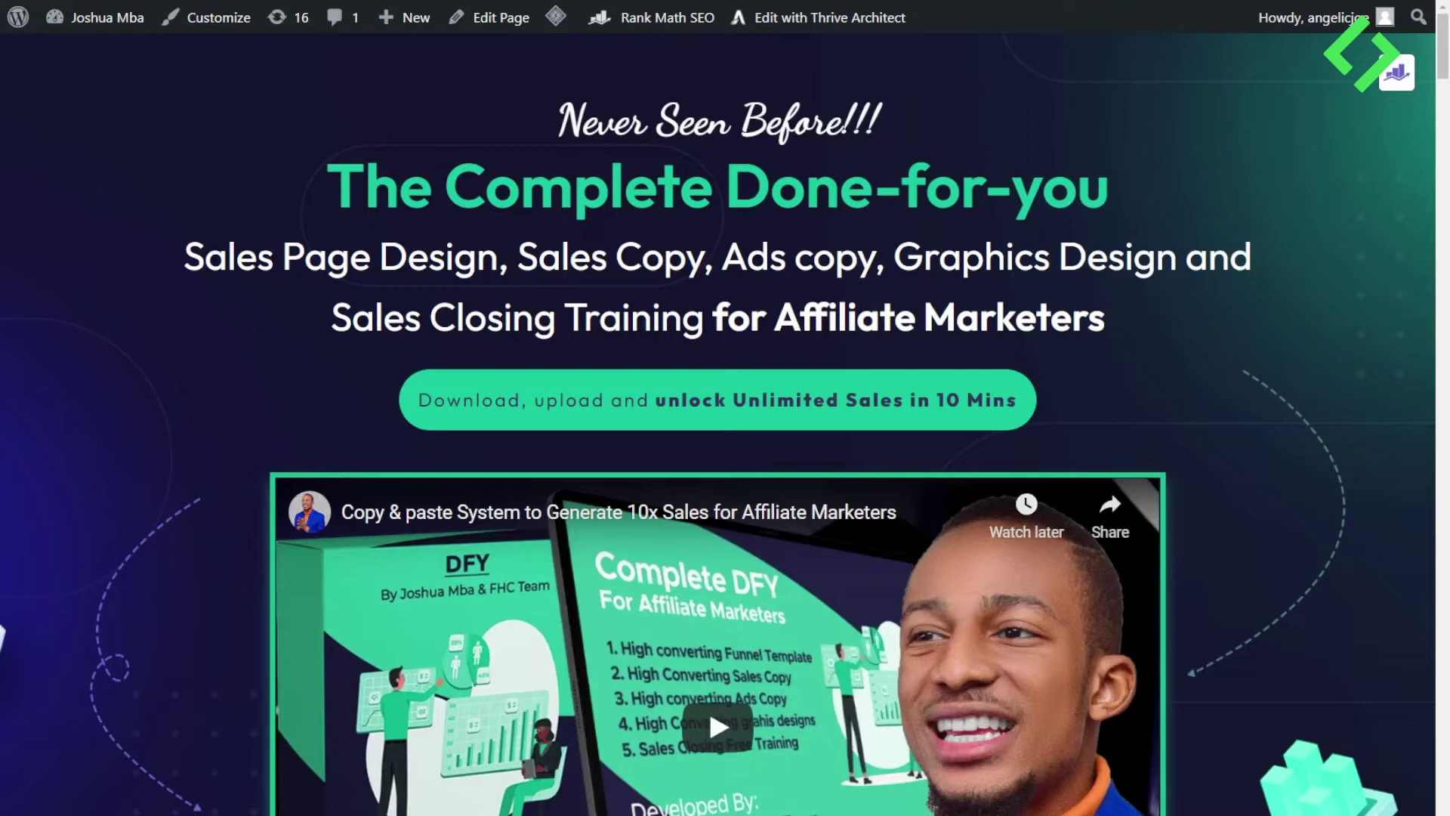
click(823, 18)
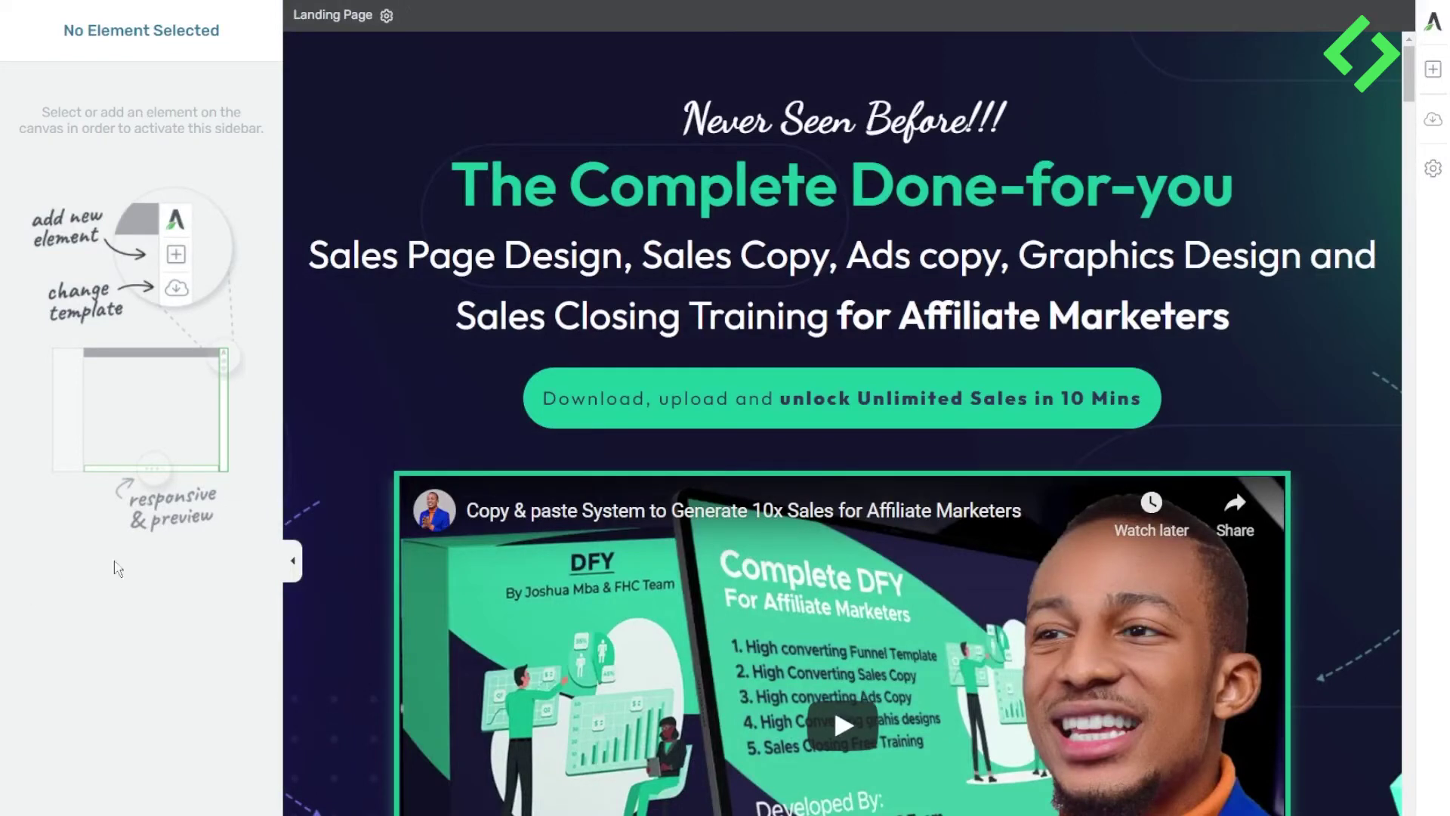
click(1429, 171)
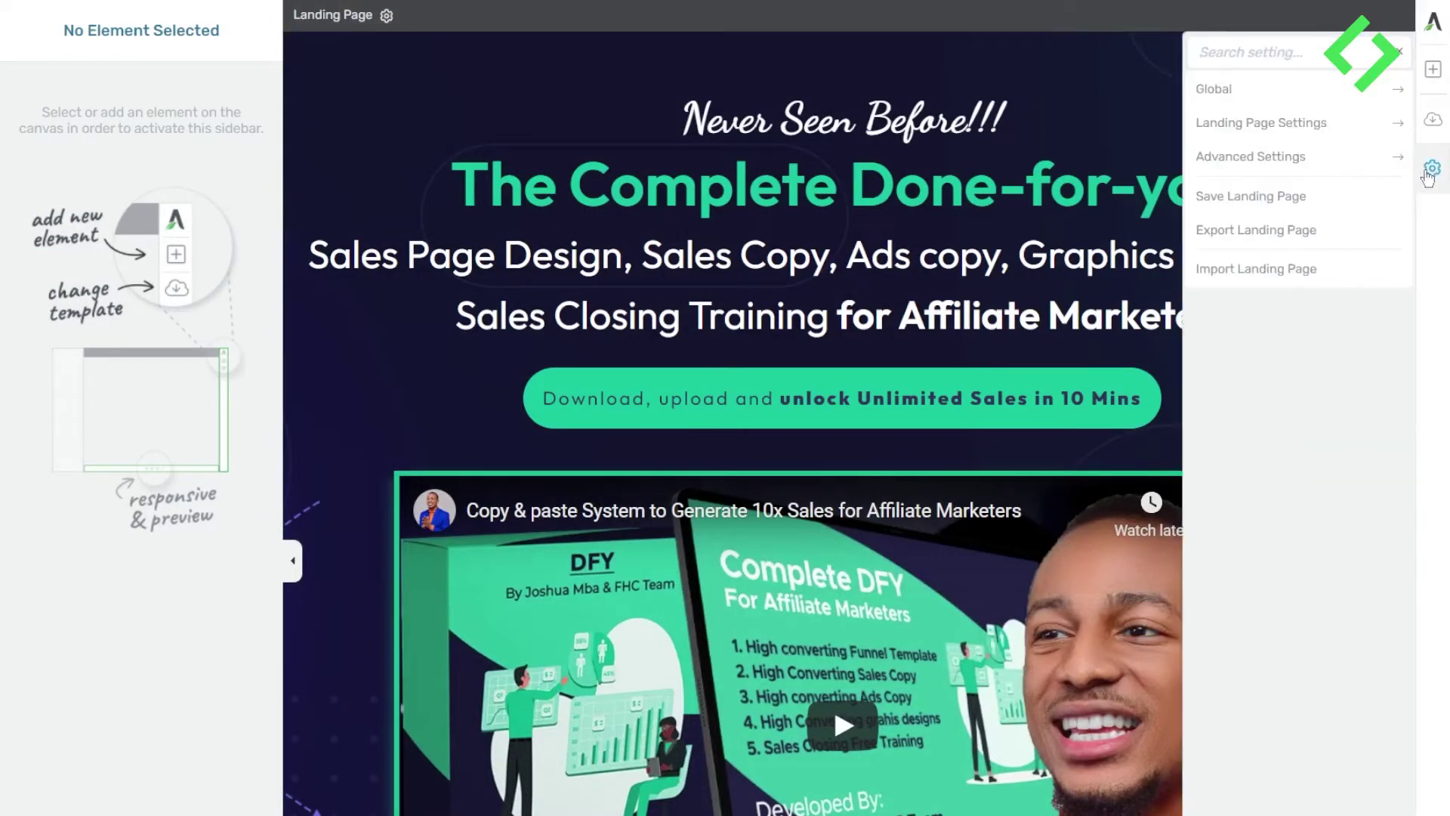
click(1303, 157)
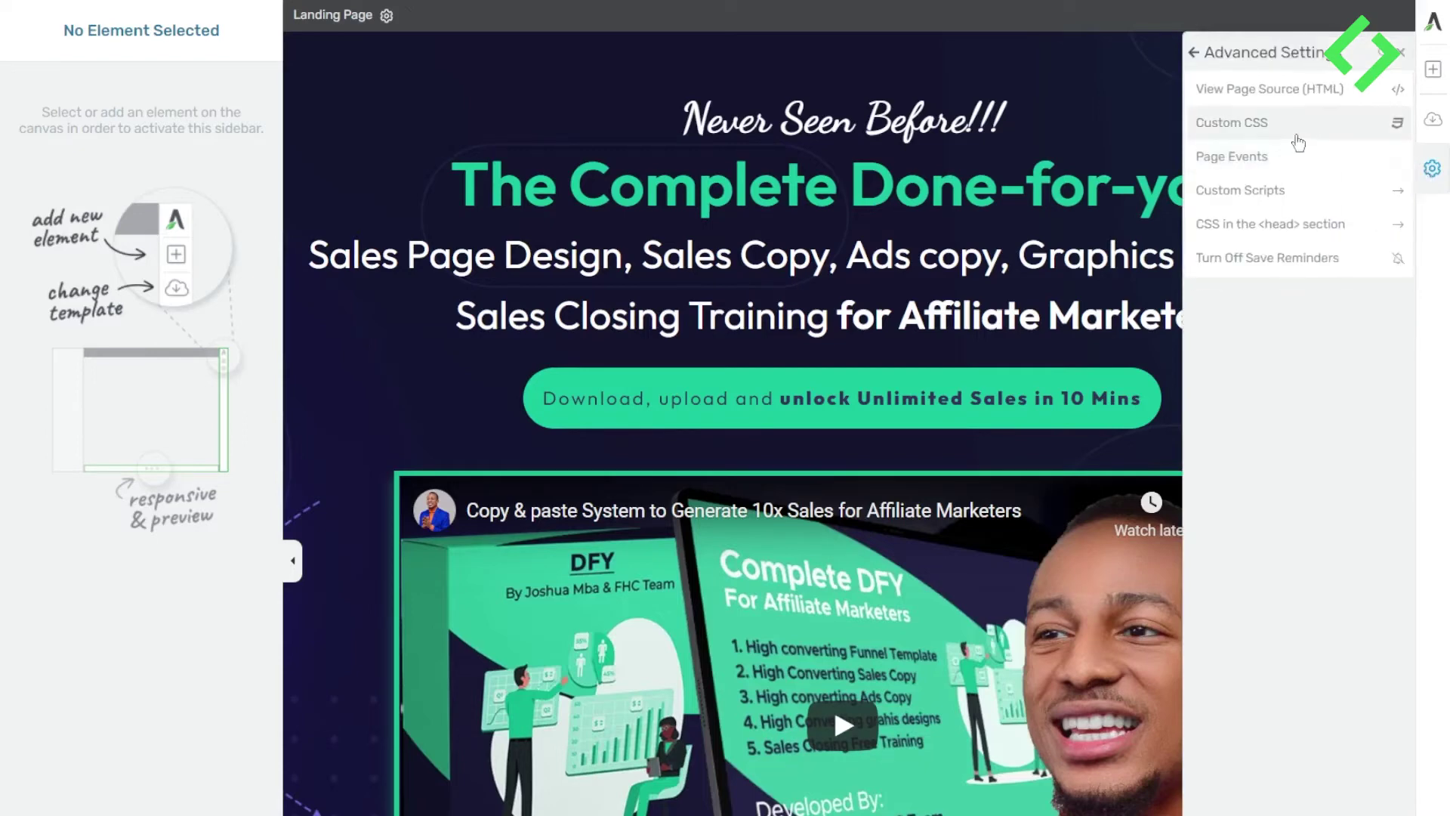
click(1283, 199)
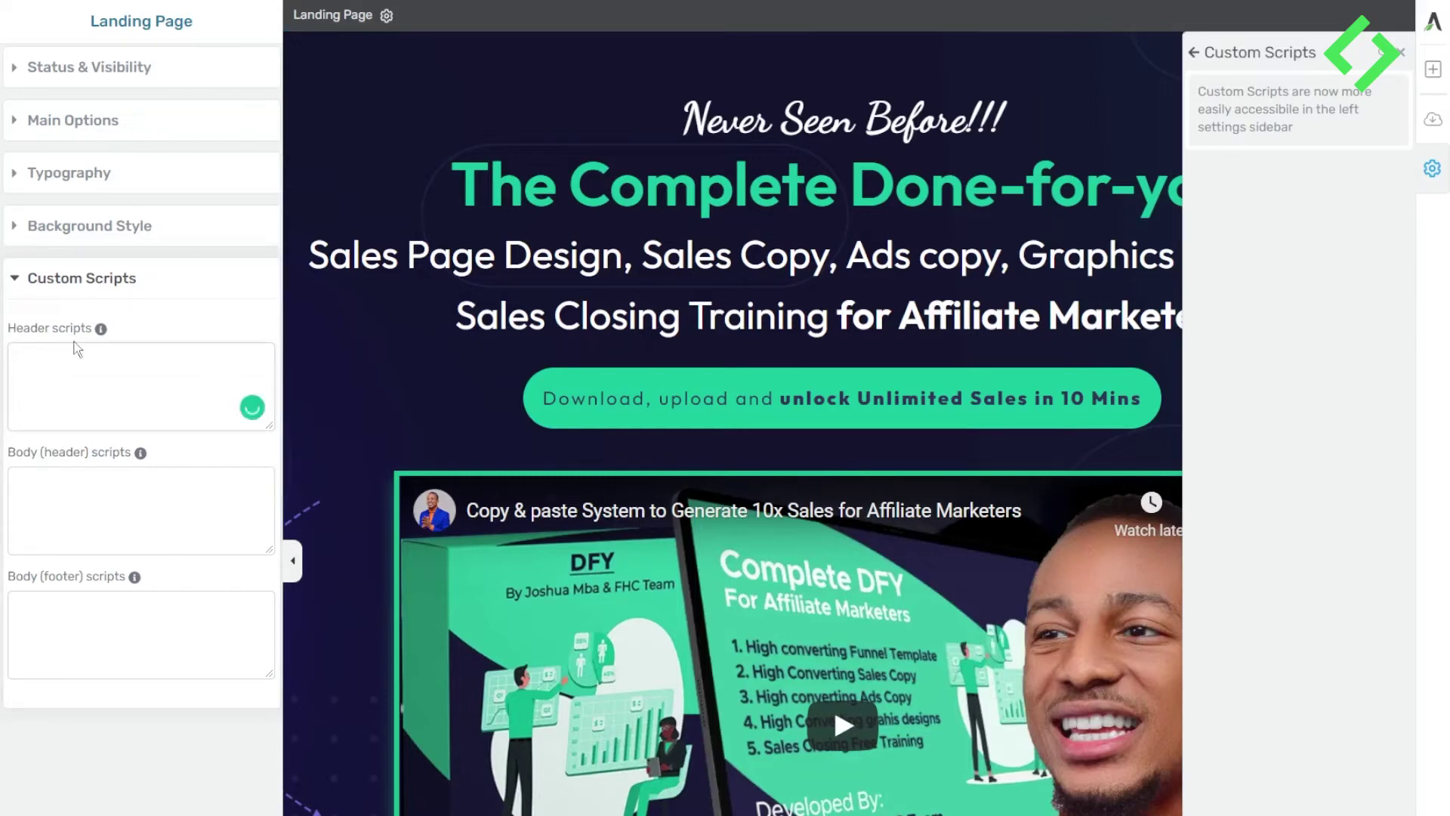
key(ctrl+v)
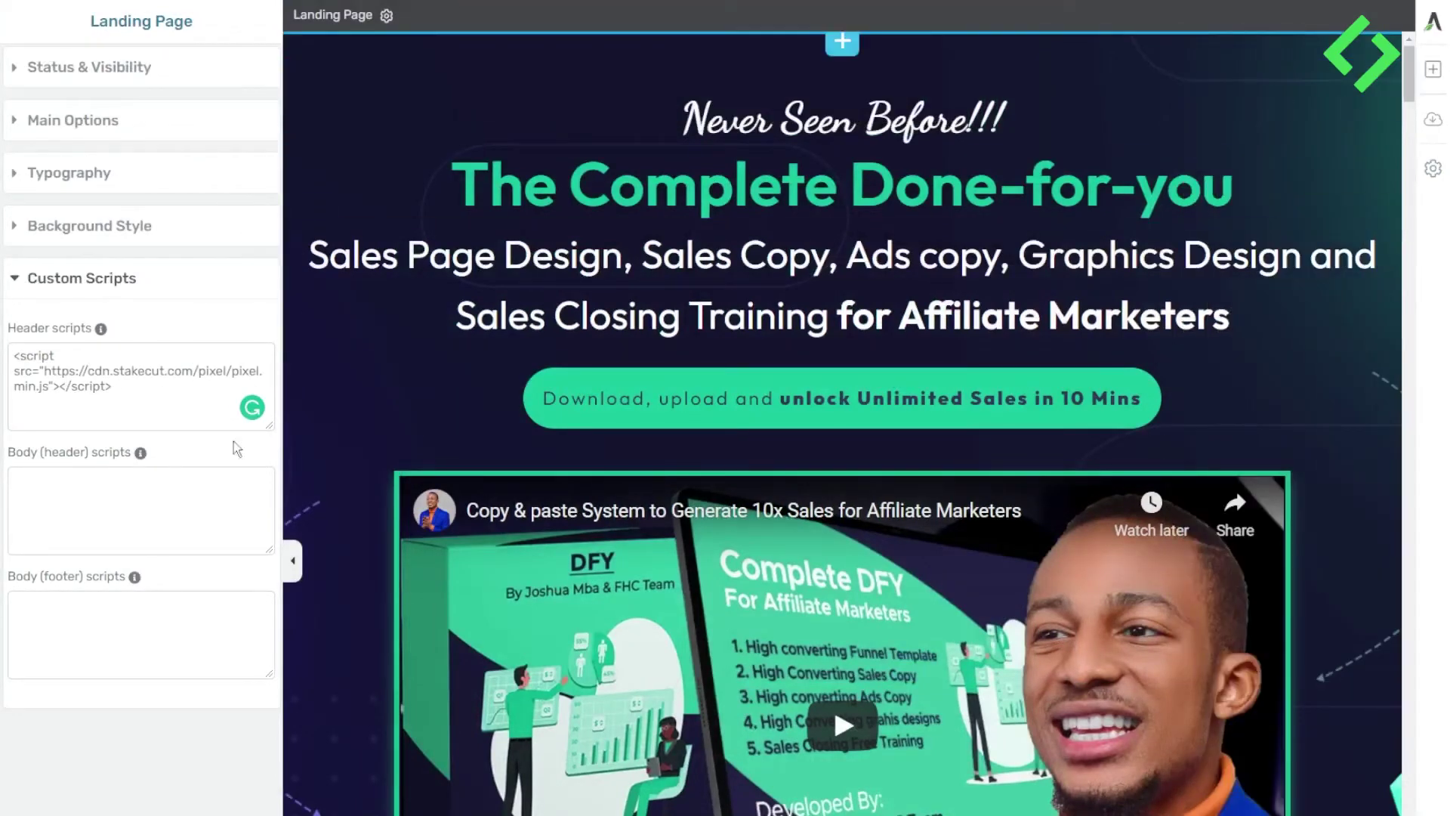
click(119, 279)
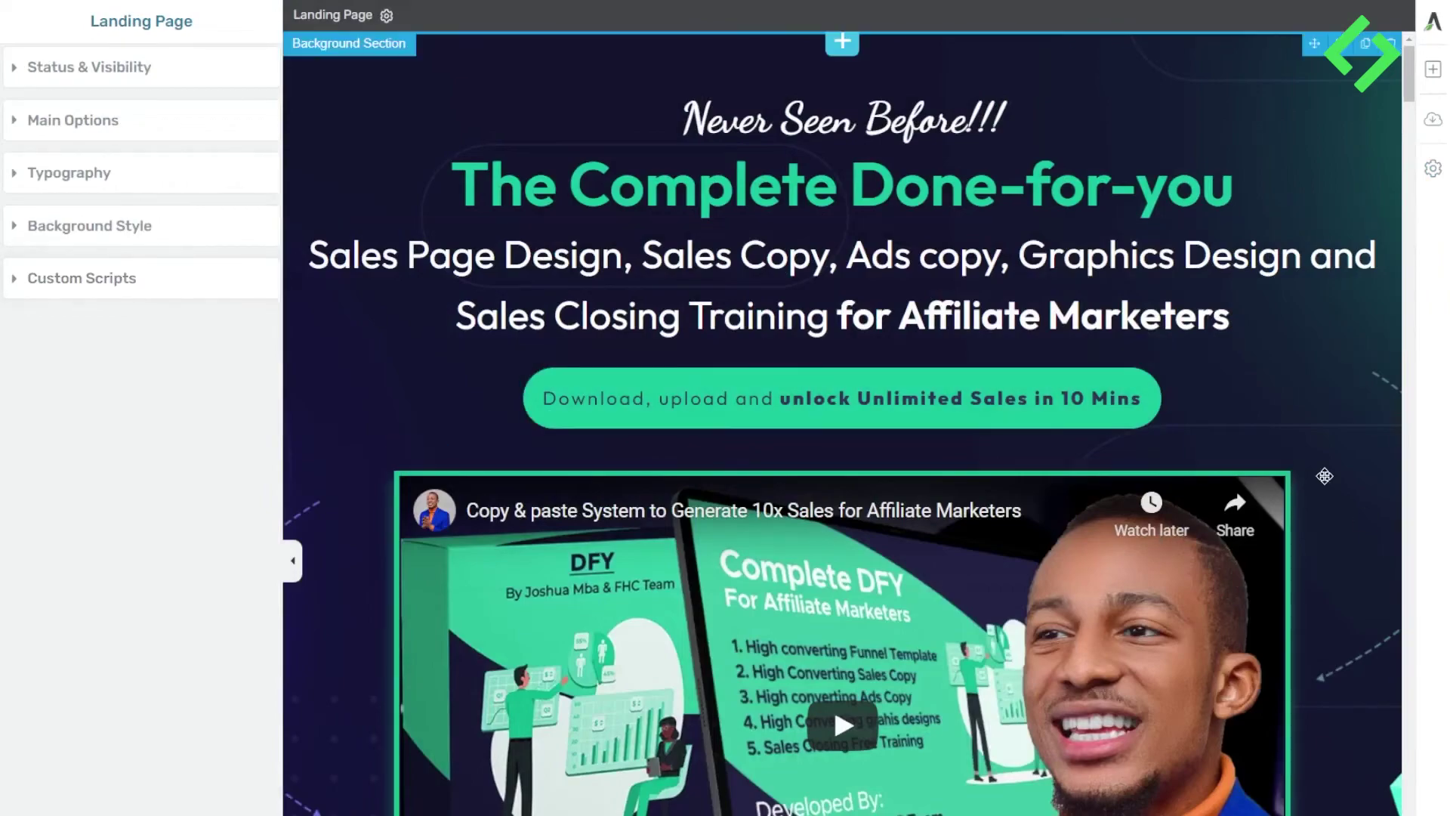
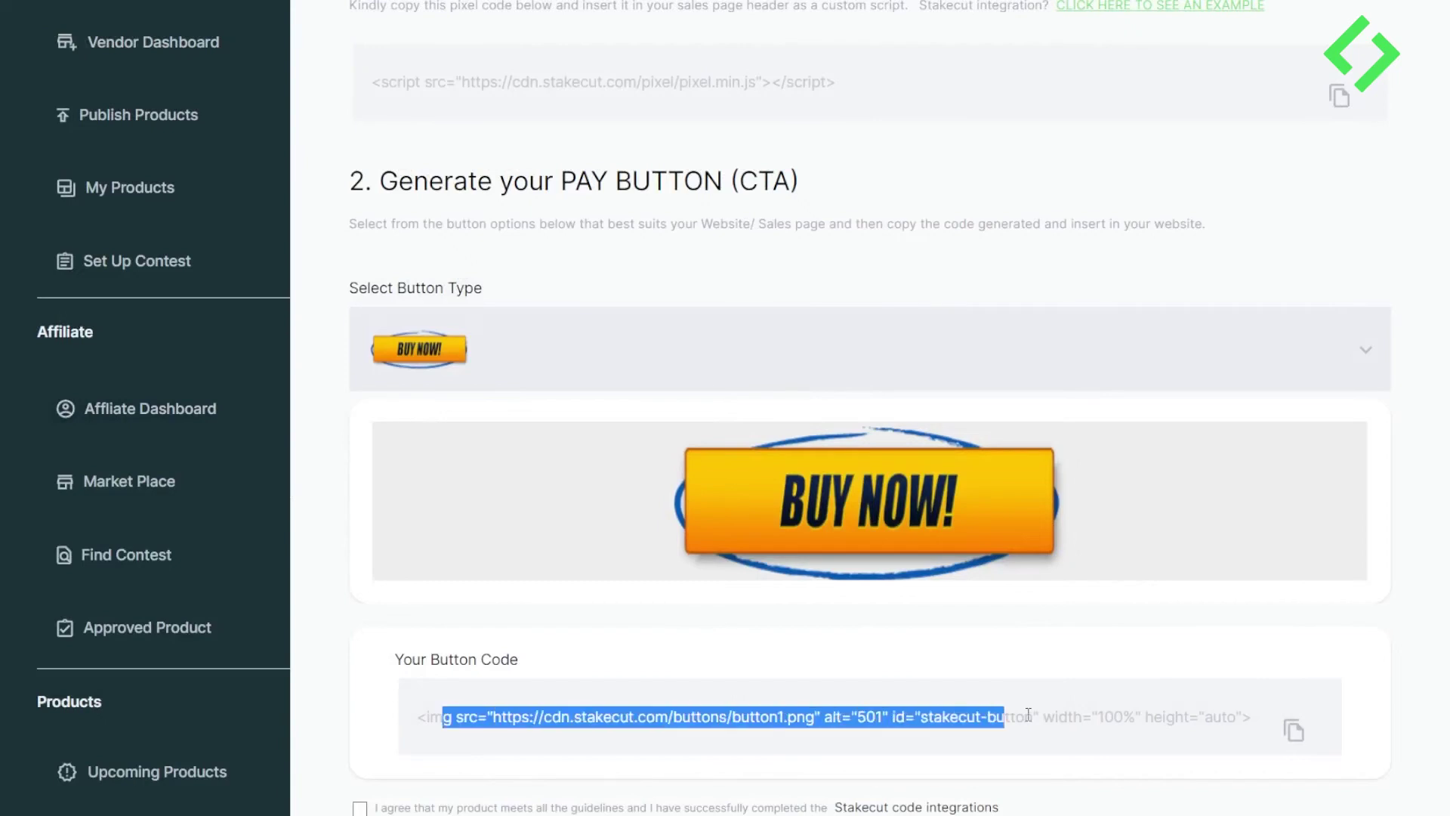
Preview the yellow and red Order Now pay buttons, and reselect the BUY NOW! button type
click(470, 357)
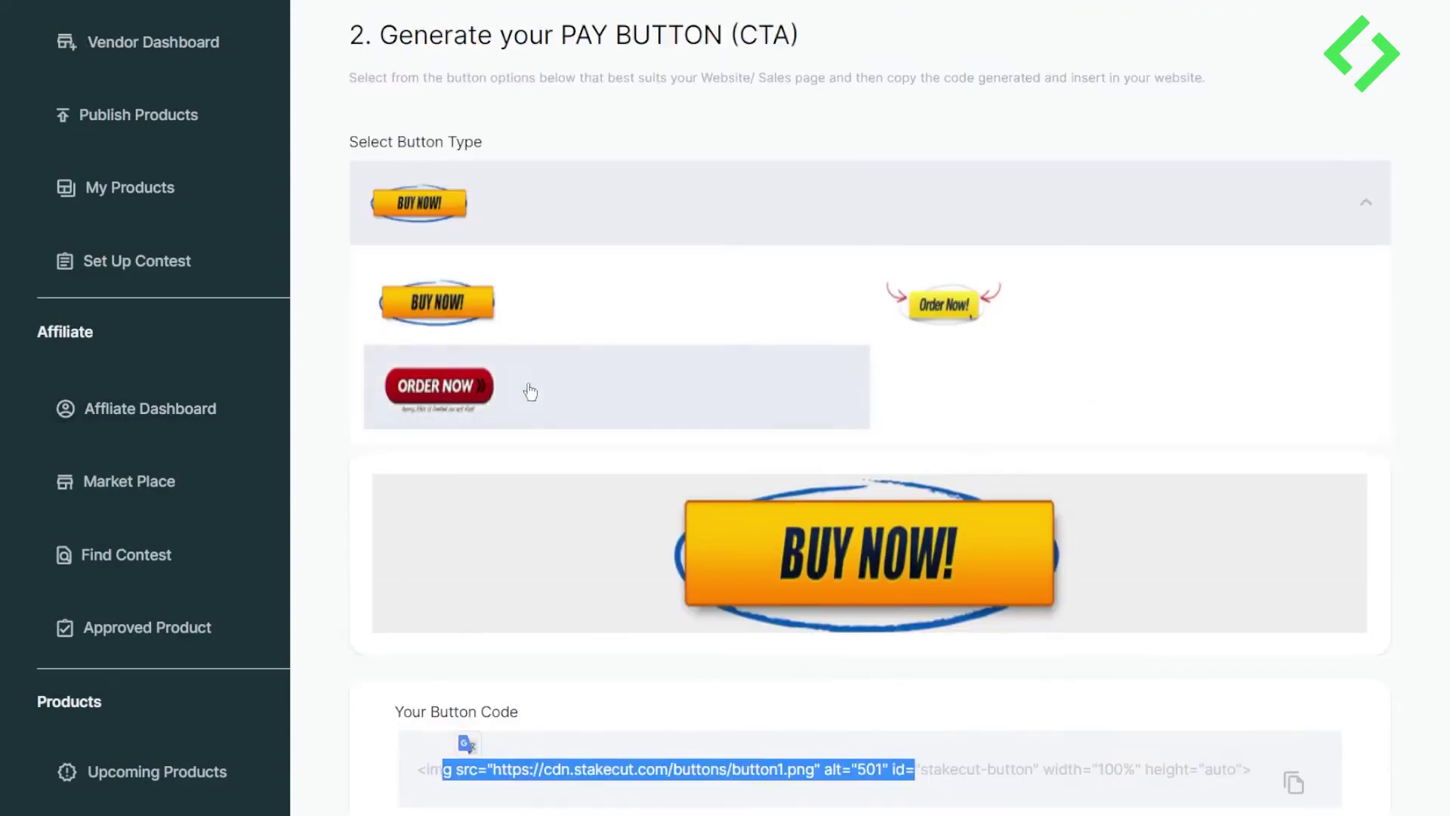
click(1023, 303)
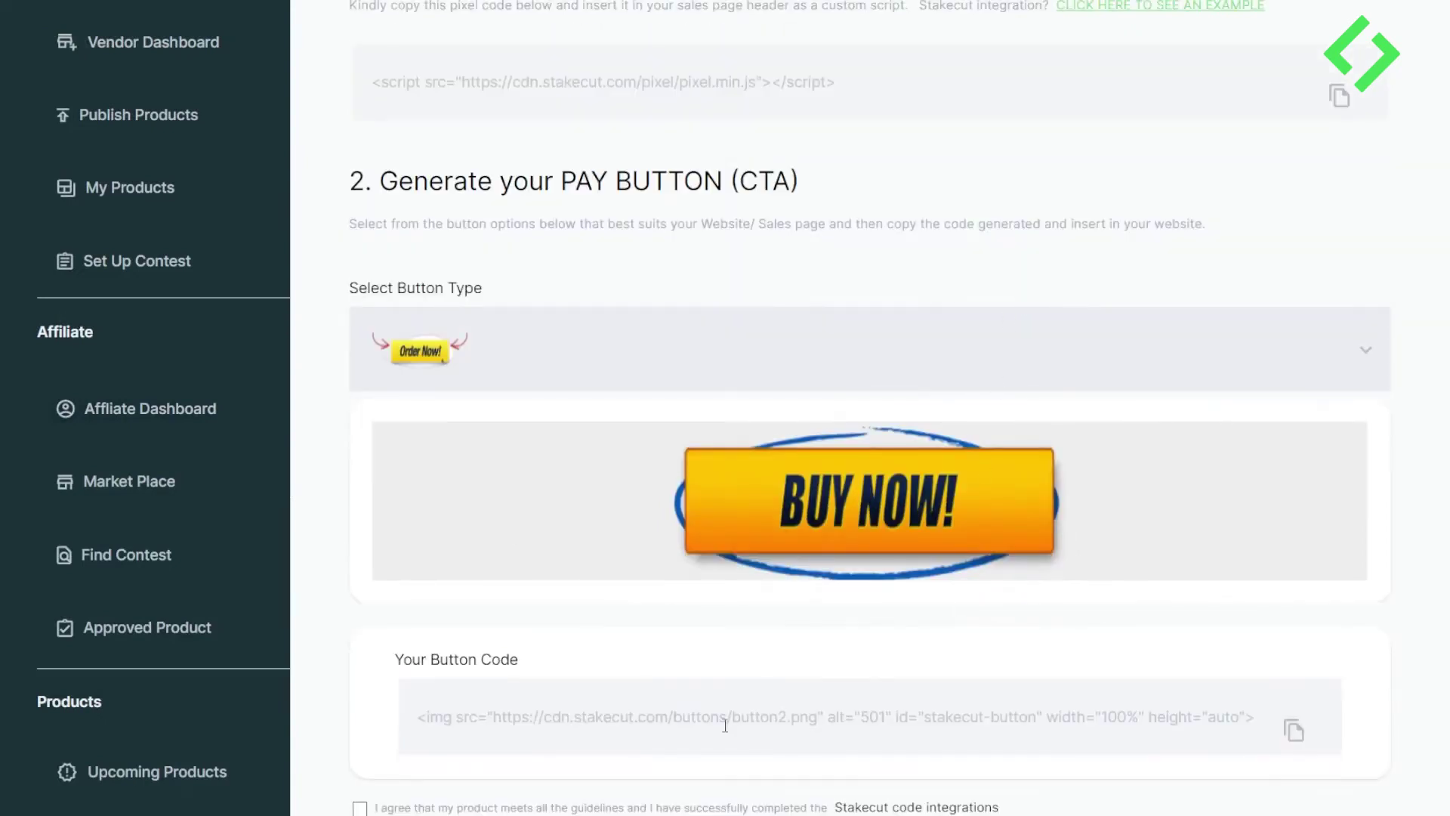
click(661, 349)
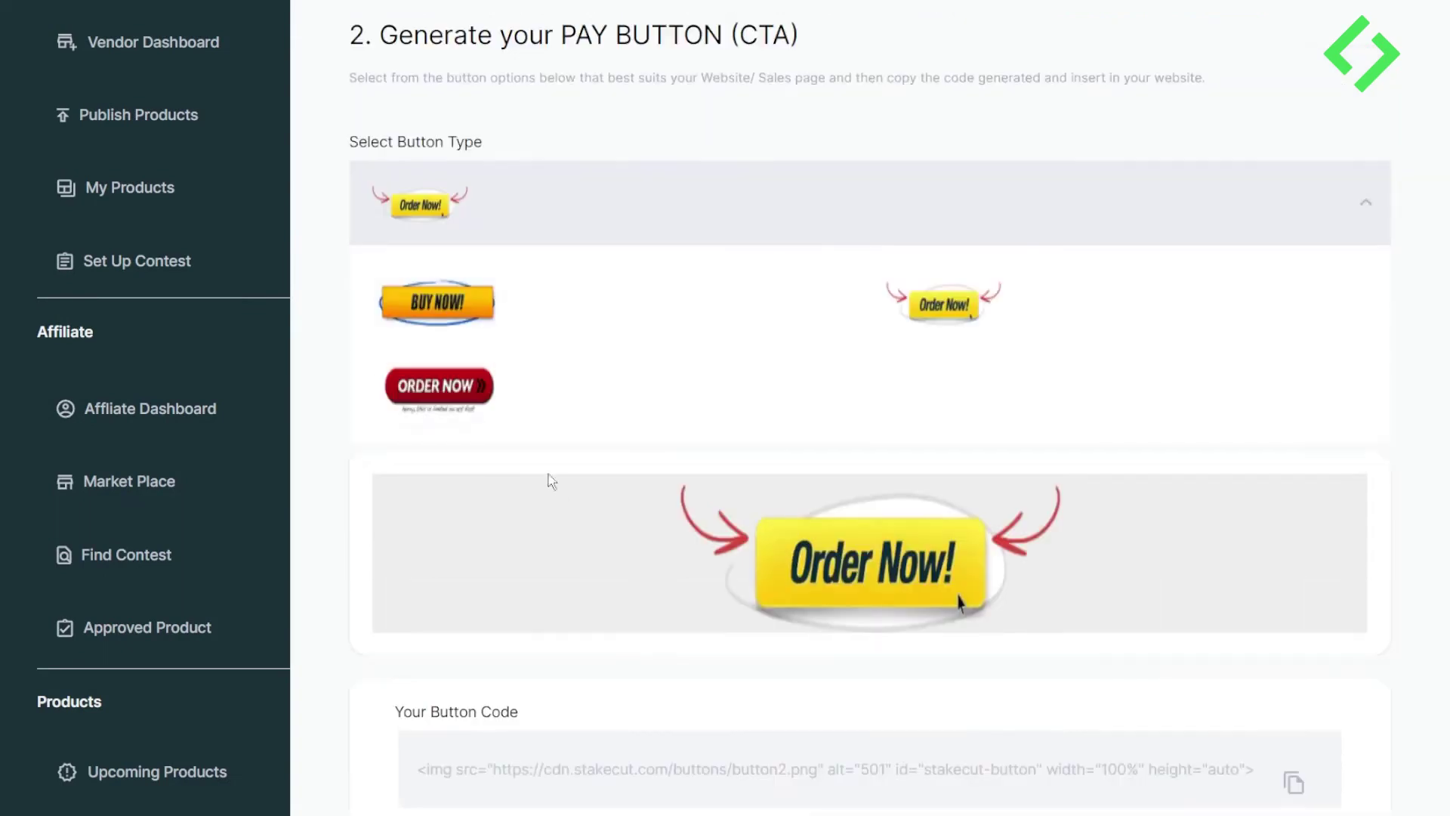
click(468, 408)
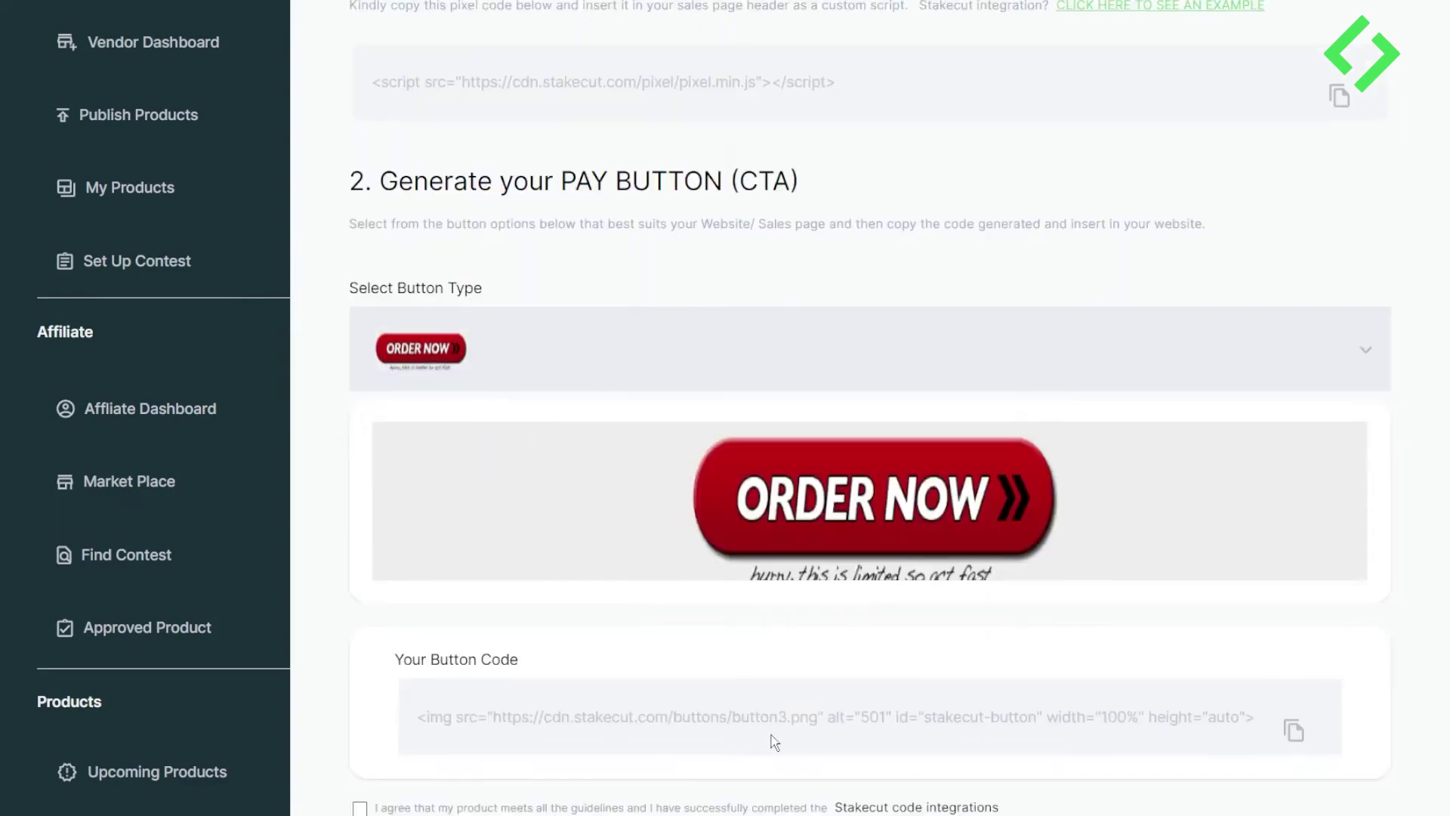
click(608, 344)
scroll(608, 343, down, 2)
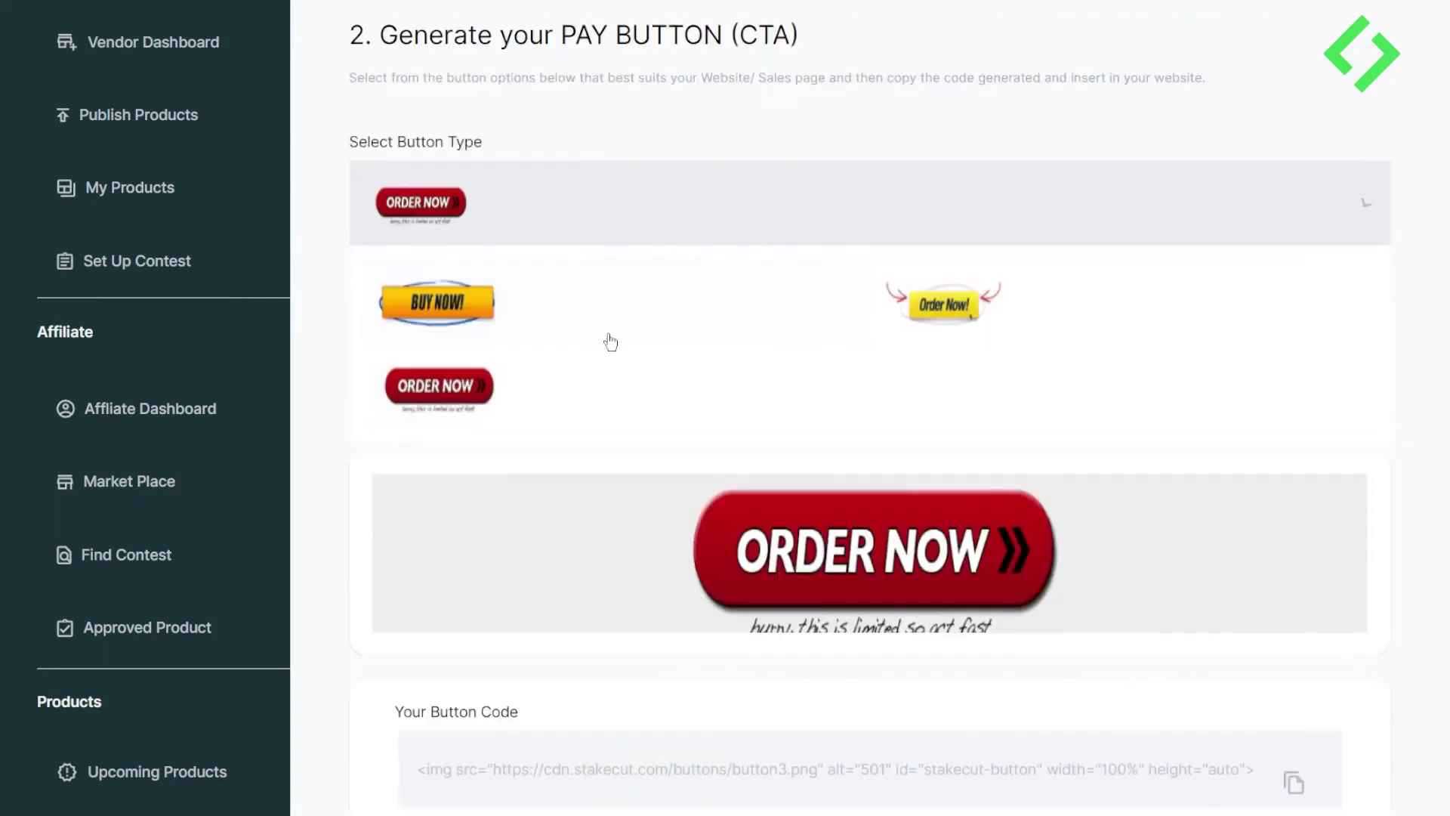
click(985, 313)
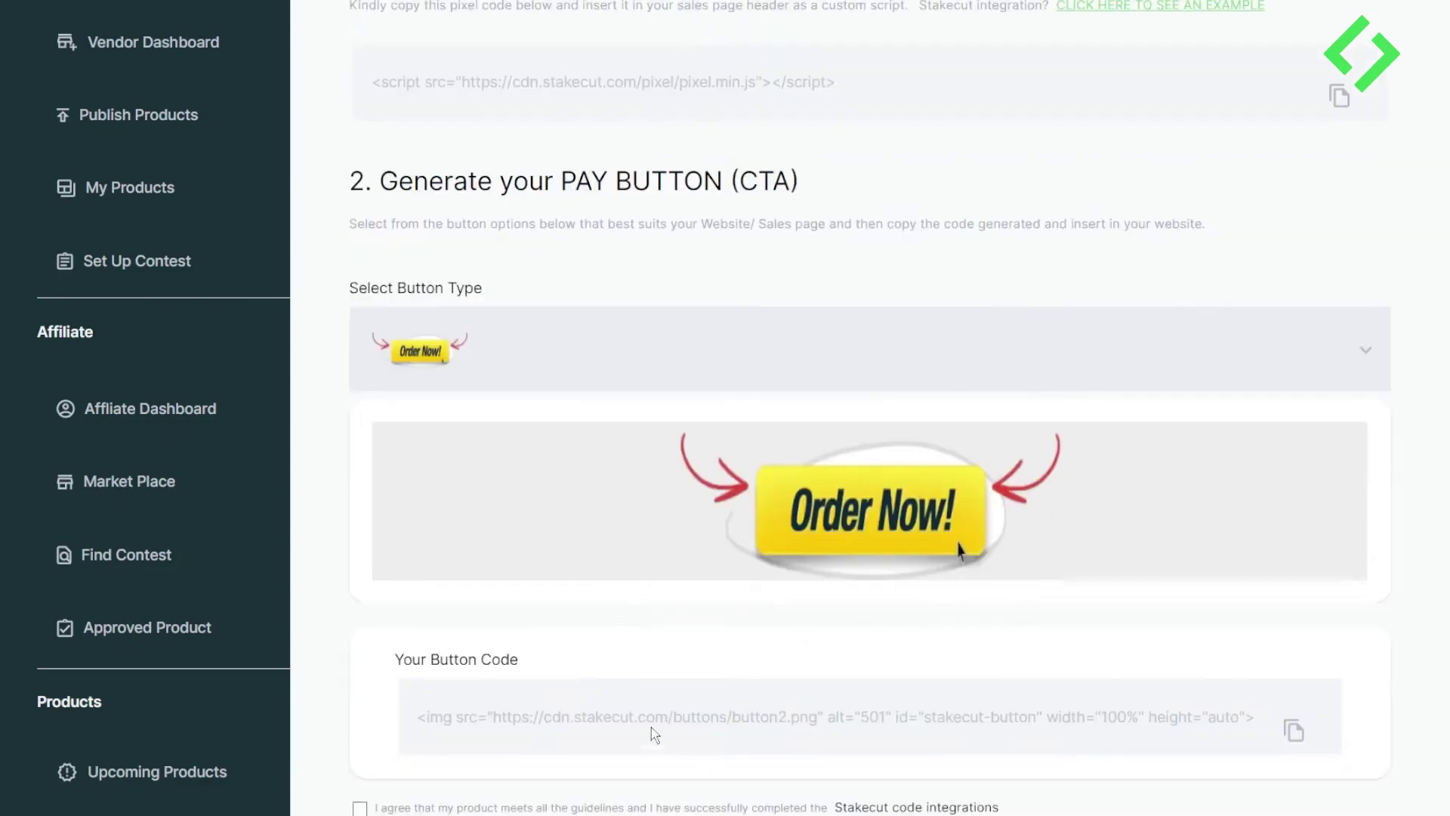
click(548, 349)
click(537, 299)
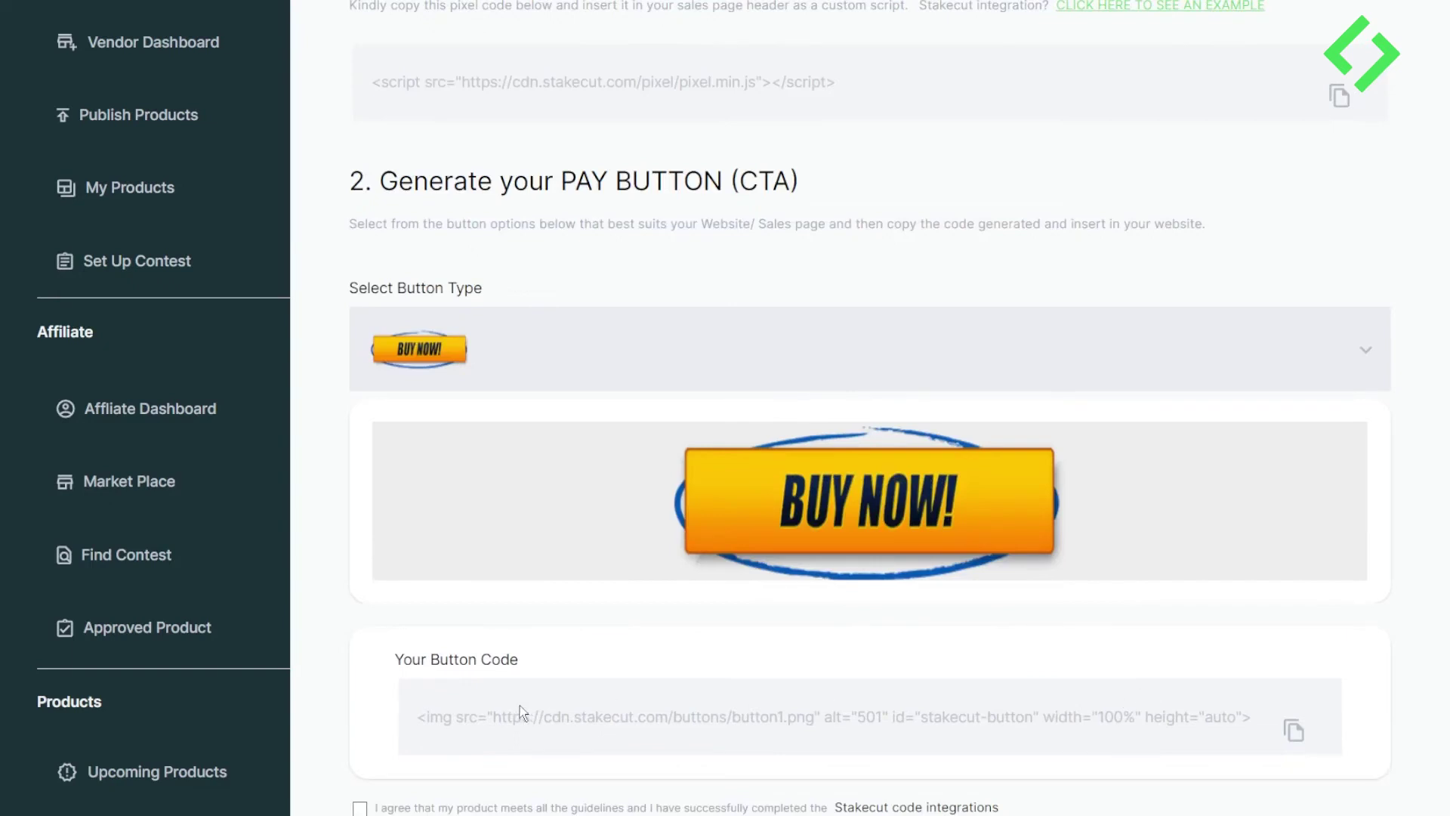
Copy the BUY NOW! button code and insert it as Custom HTML between the countdown and the orange Click To Get Access Today button in Thrive Architect
click(1296, 733)
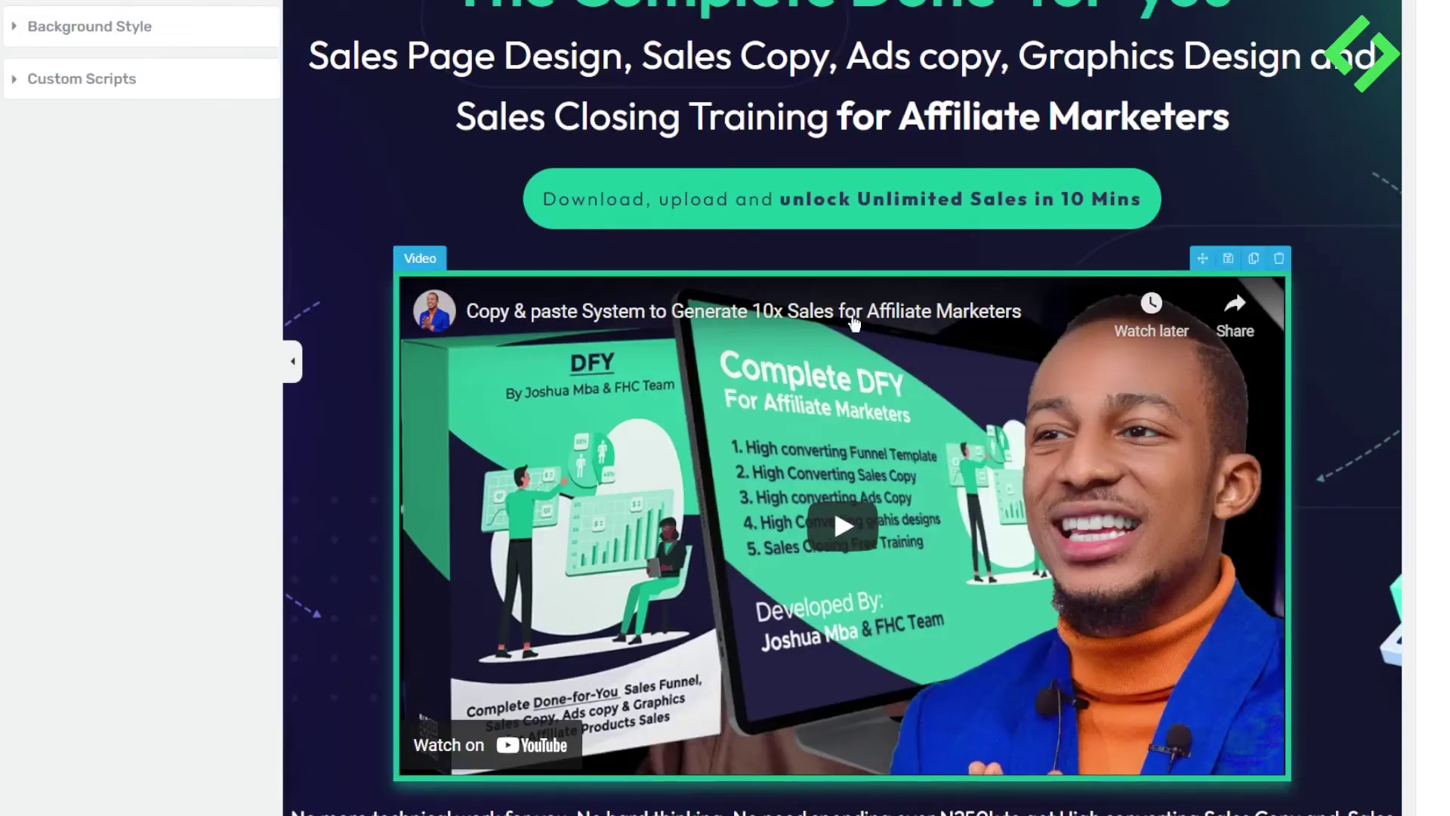
scroll(851, 336, down, 5)
scroll(851, 336, down, 1)
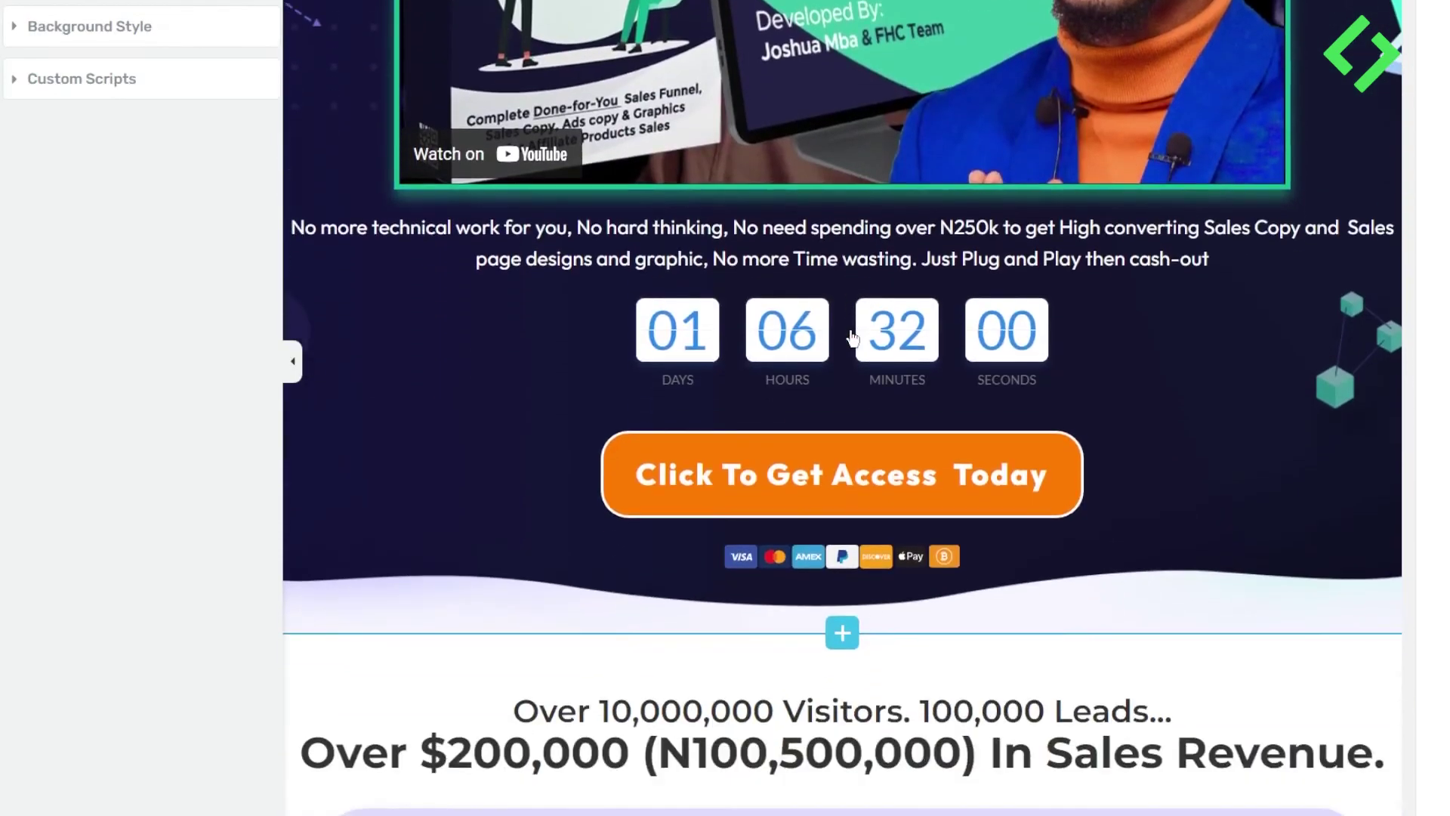
click(884, 451)
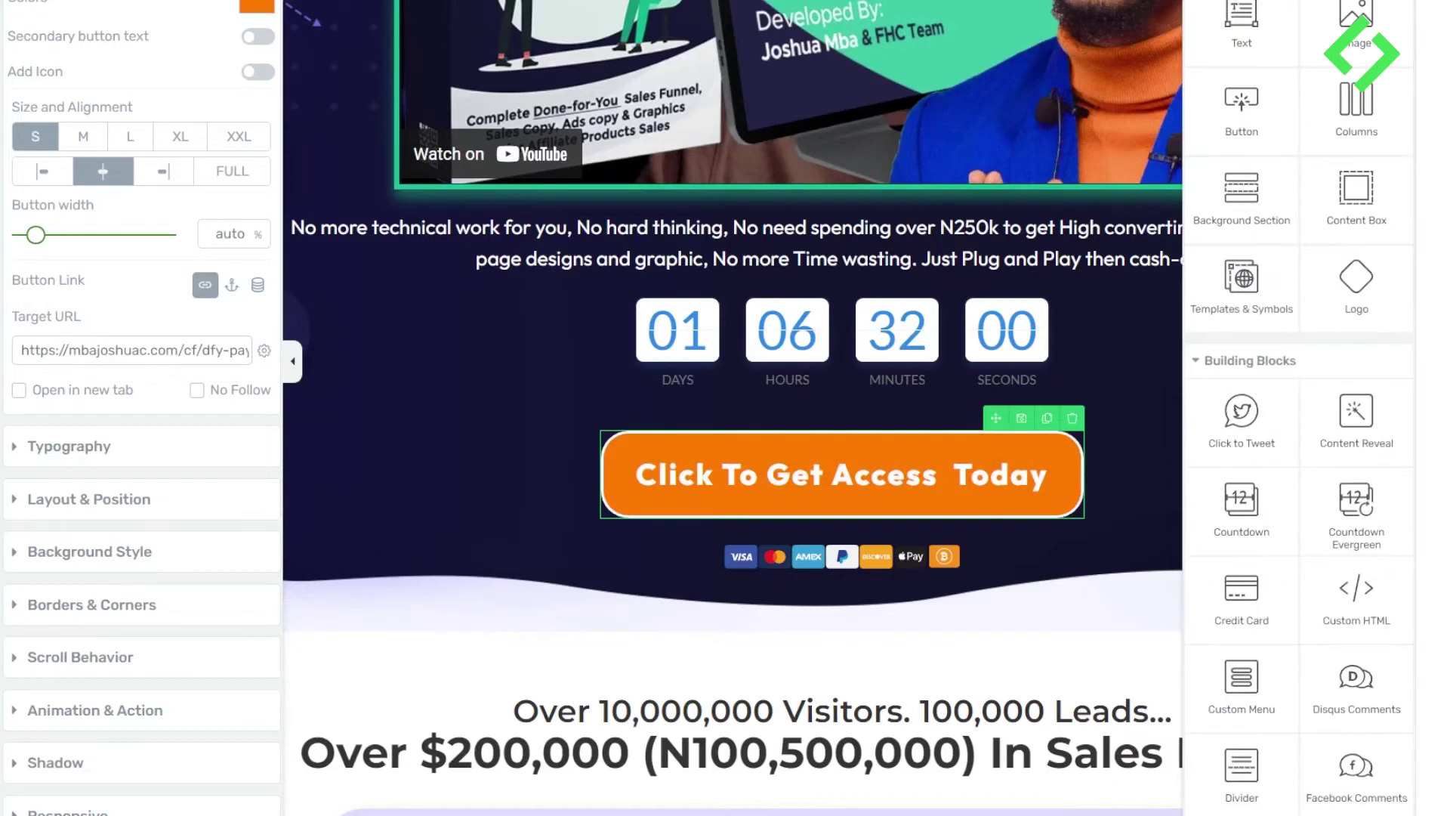
scroll(1299, 408, down, 10)
drag(1241, 14, 929, 461)
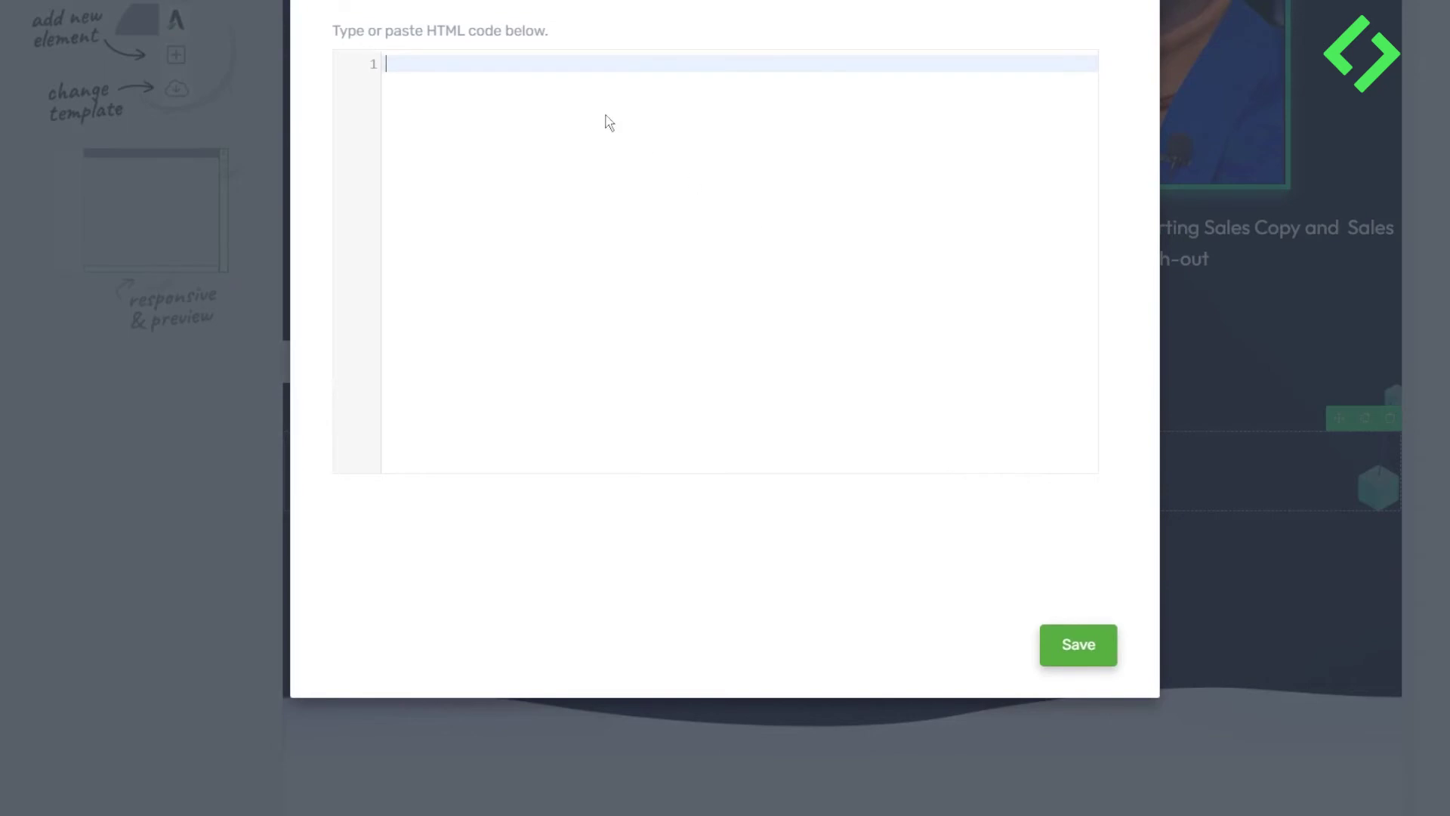
key(ctrl+v)
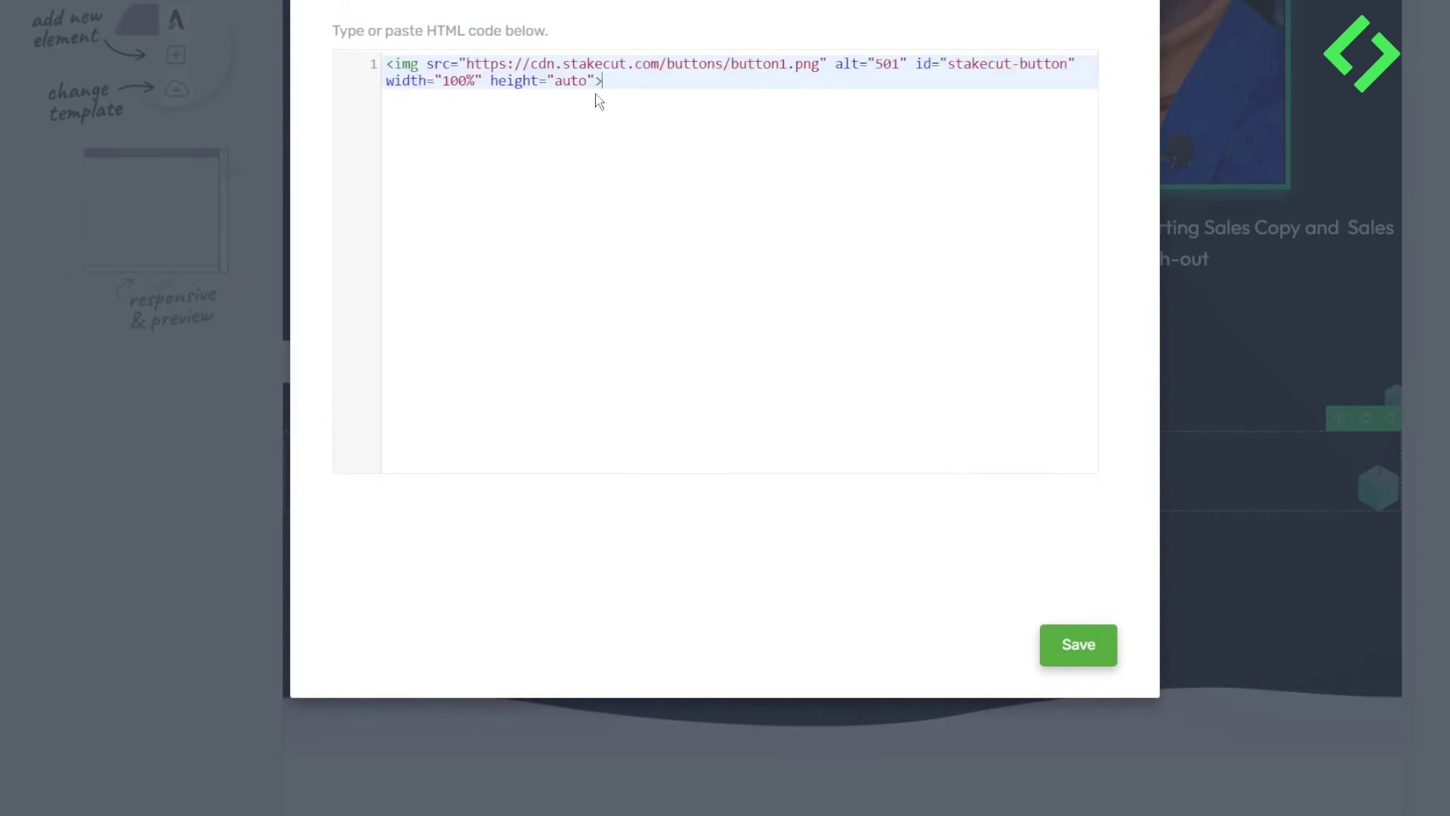
click(1079, 645)
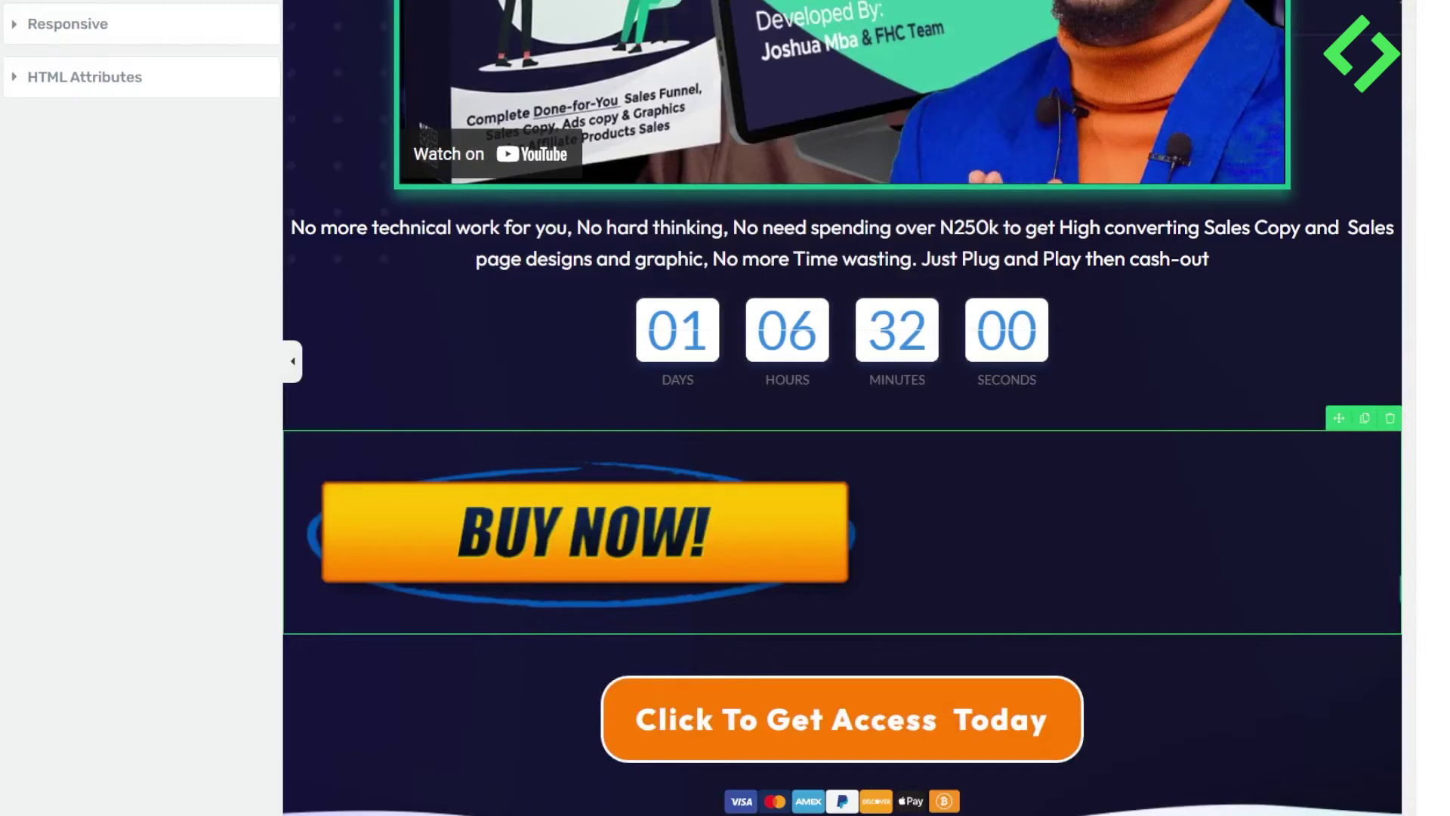
Centre the BUY NOW! block and delete the orange Click To Get Access Today button beneath it
scroll(142, 219, up, 6)
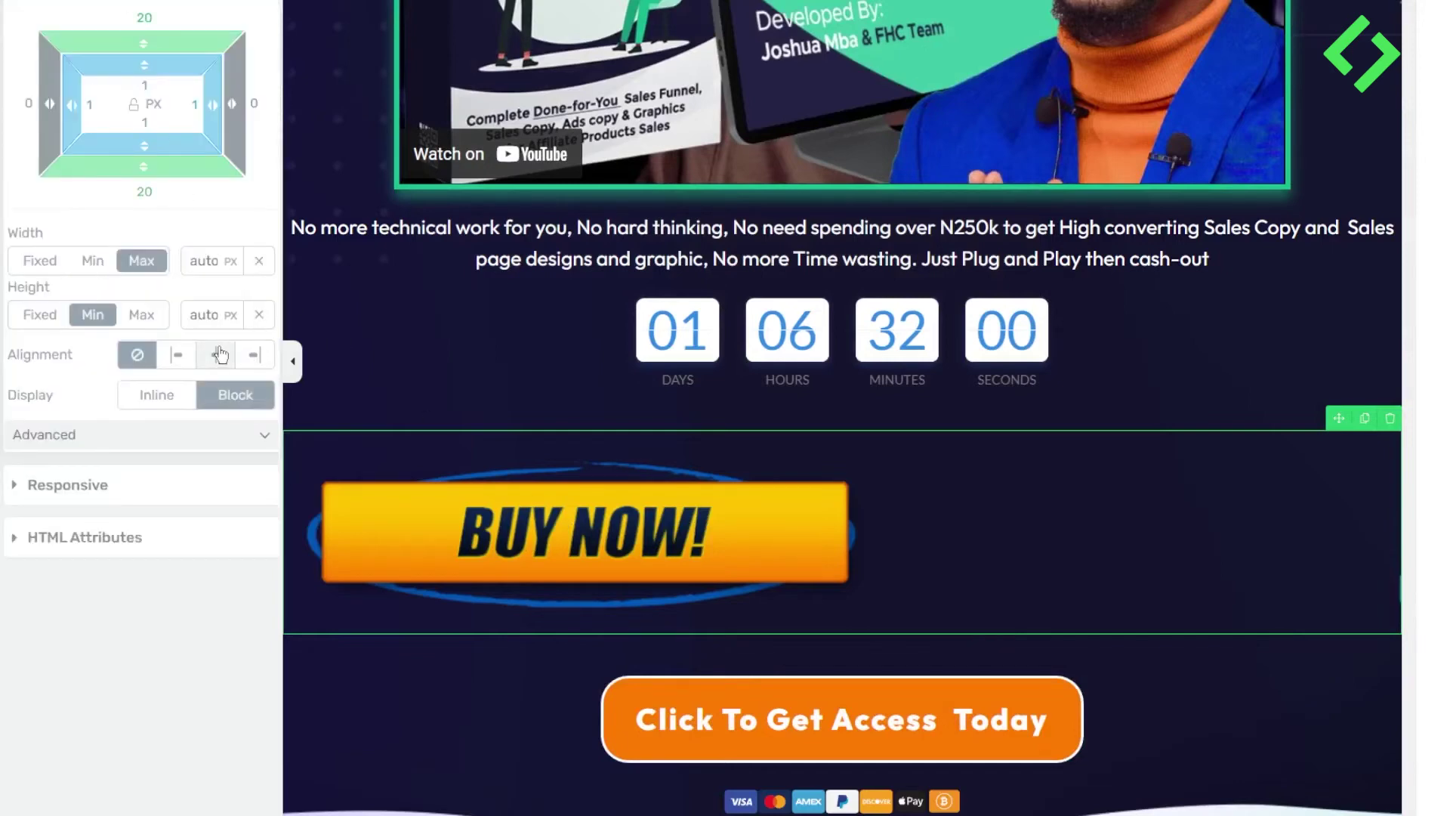
click(217, 354)
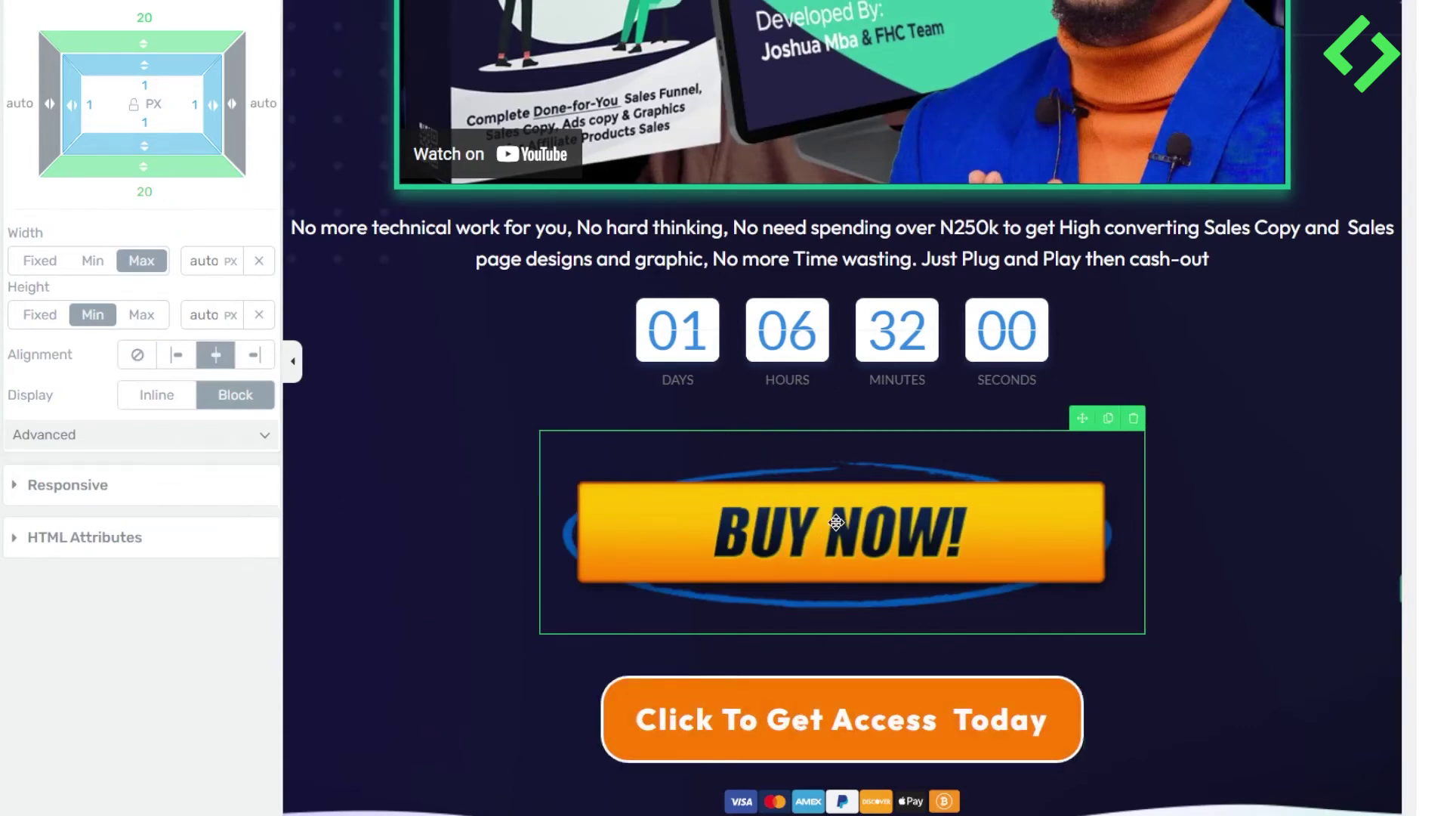
scroll(835, 522, down, 5)
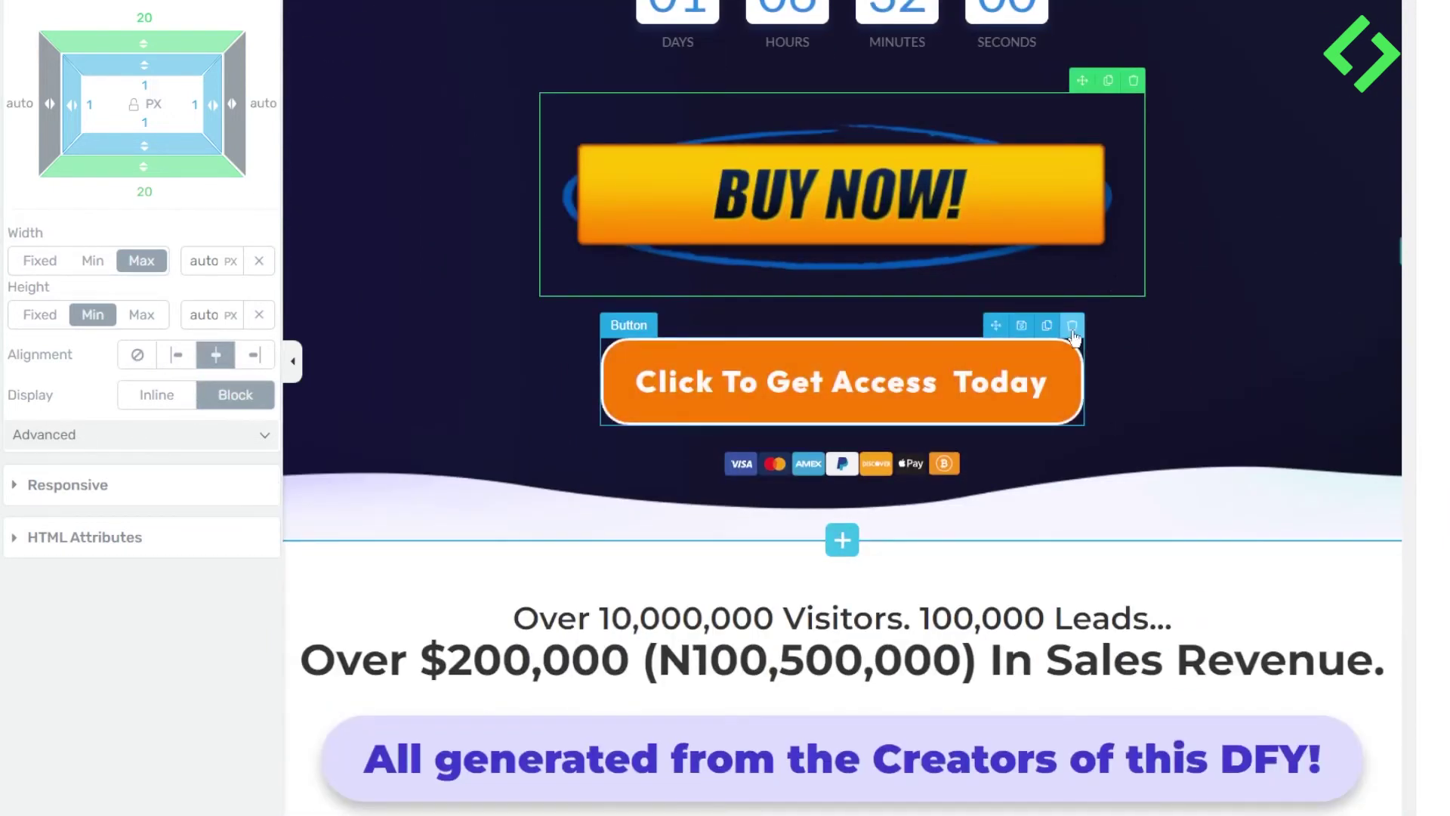
click(1072, 327)
scroll(770, 412, up, 4)
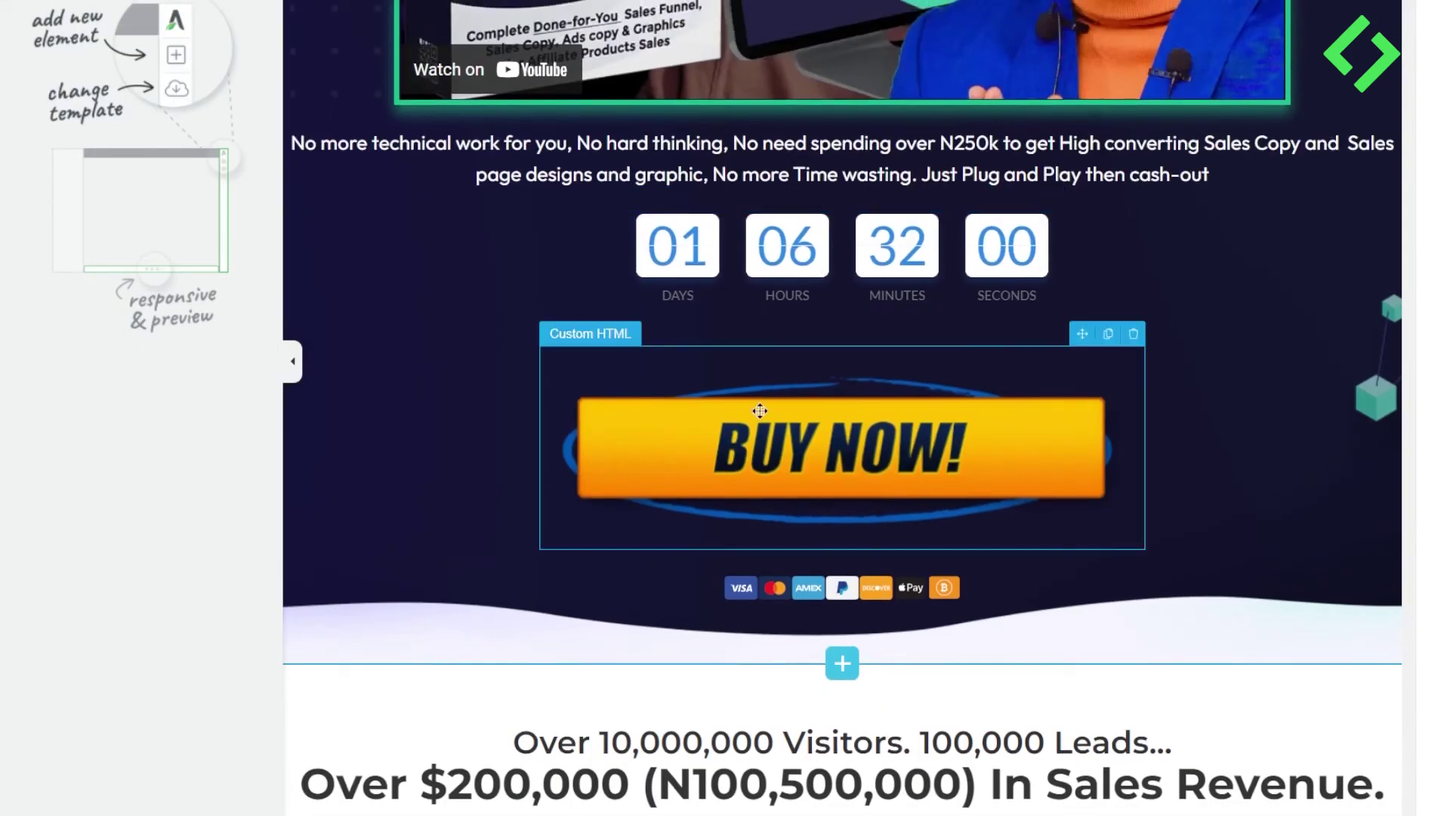
scroll(916, 431, up, 5)
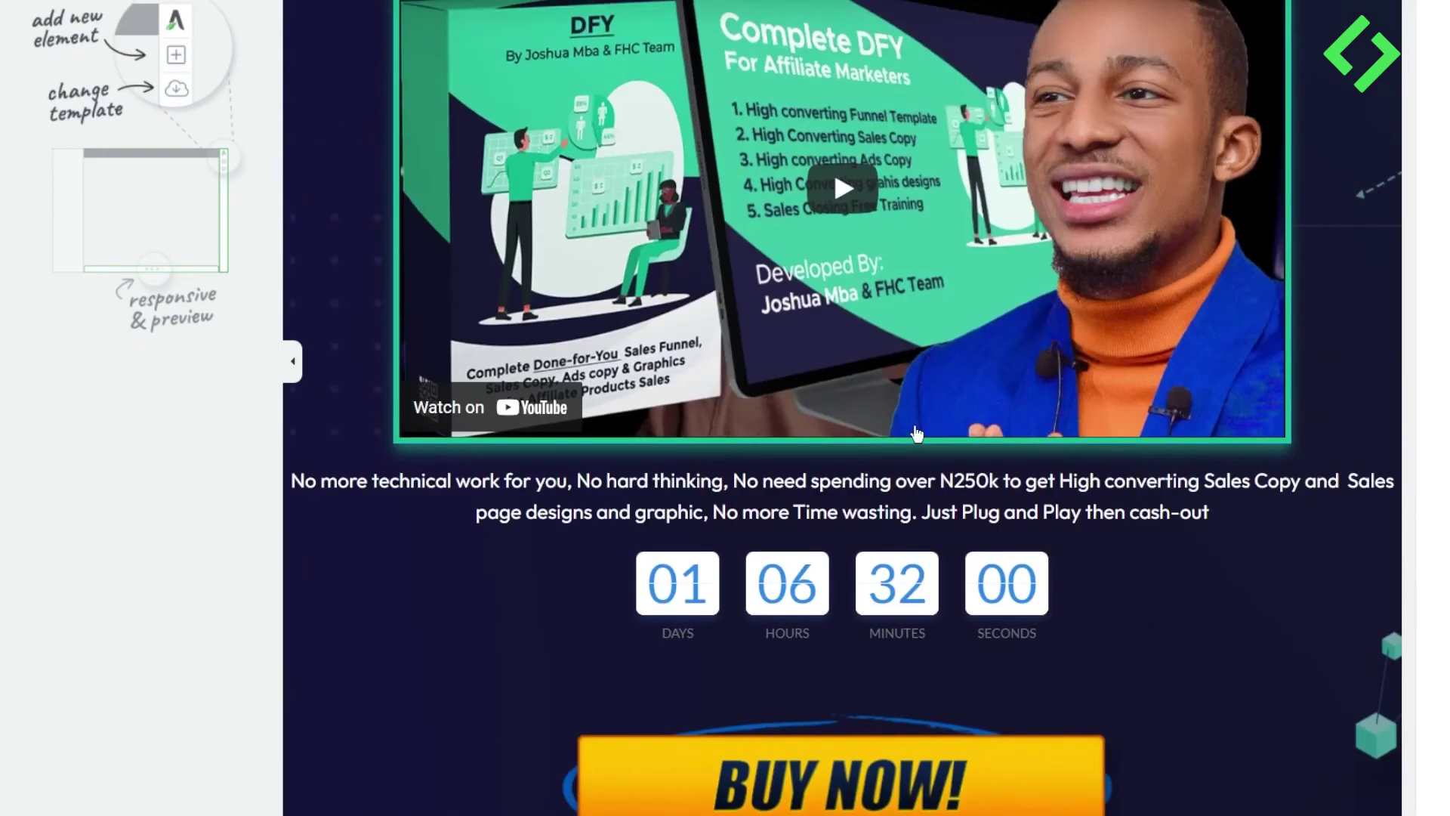
Switch back to Stakecut, choose the yellow Order Now! button type and copy its code
scroll(916, 430, down, 5)
scroll(855, 385, down, 20)
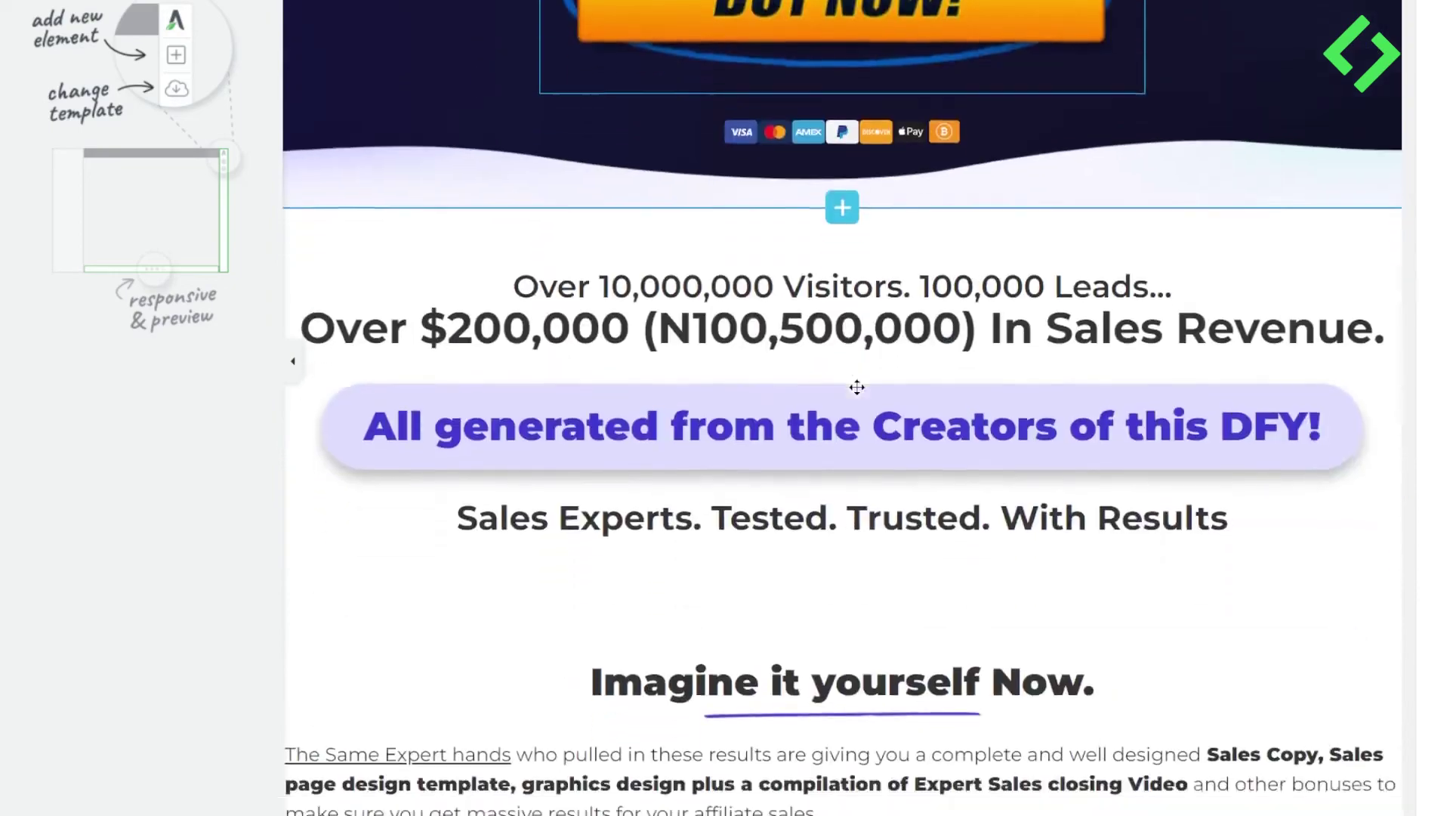
scroll(859, 395, down, 20)
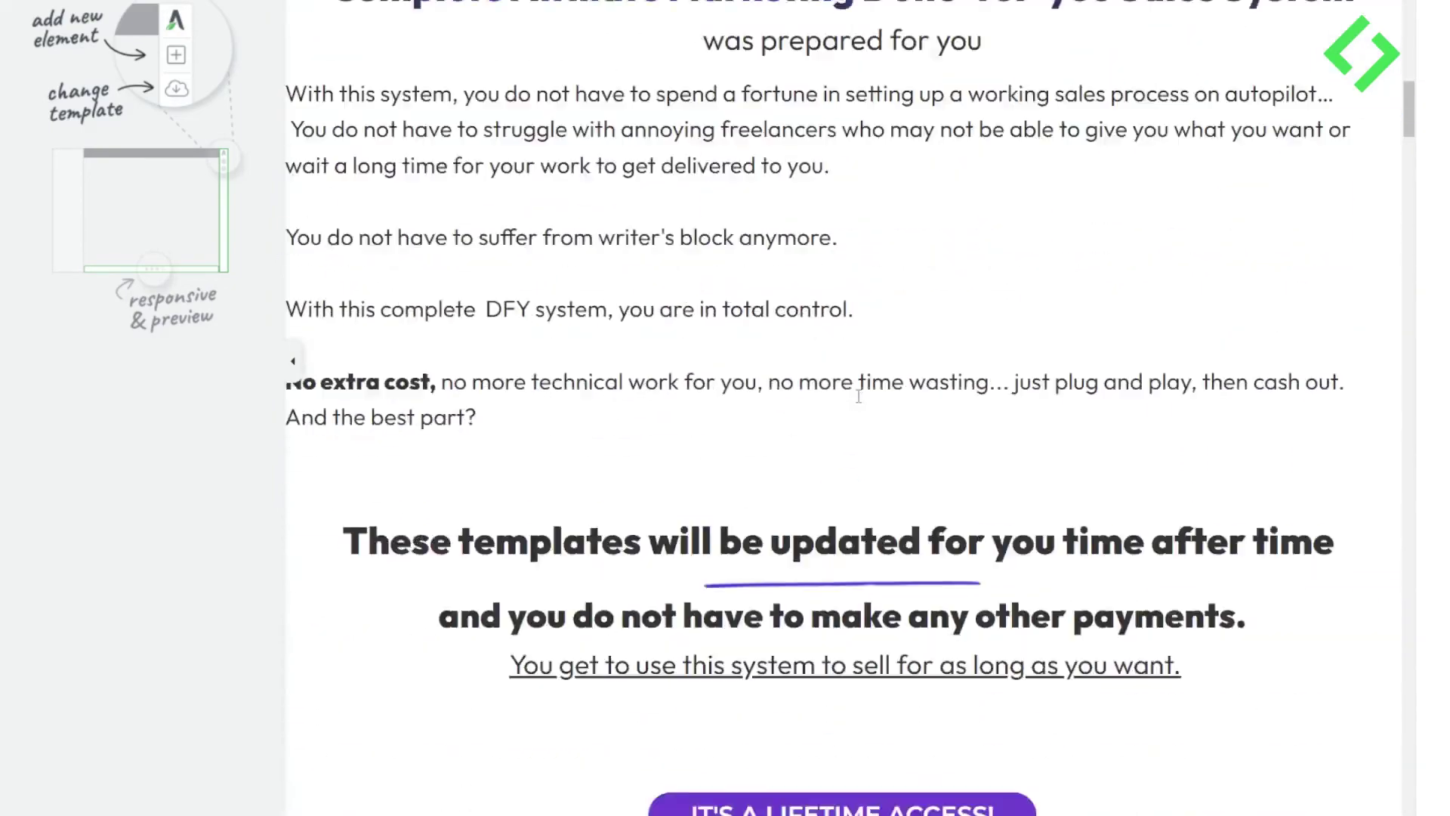
scroll(859, 395, down, 5)
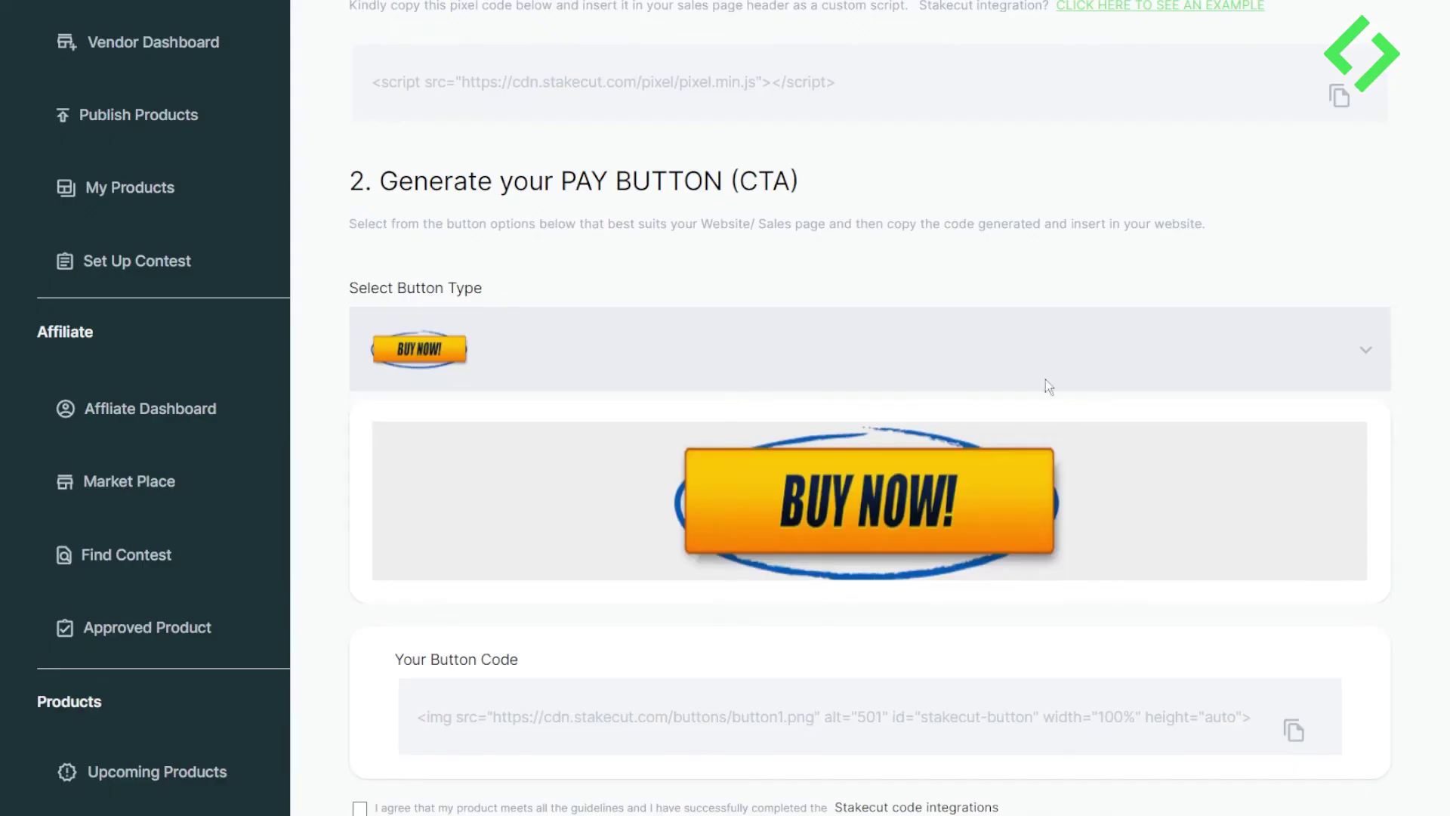
click(943, 368)
scroll(939, 359, down, 2)
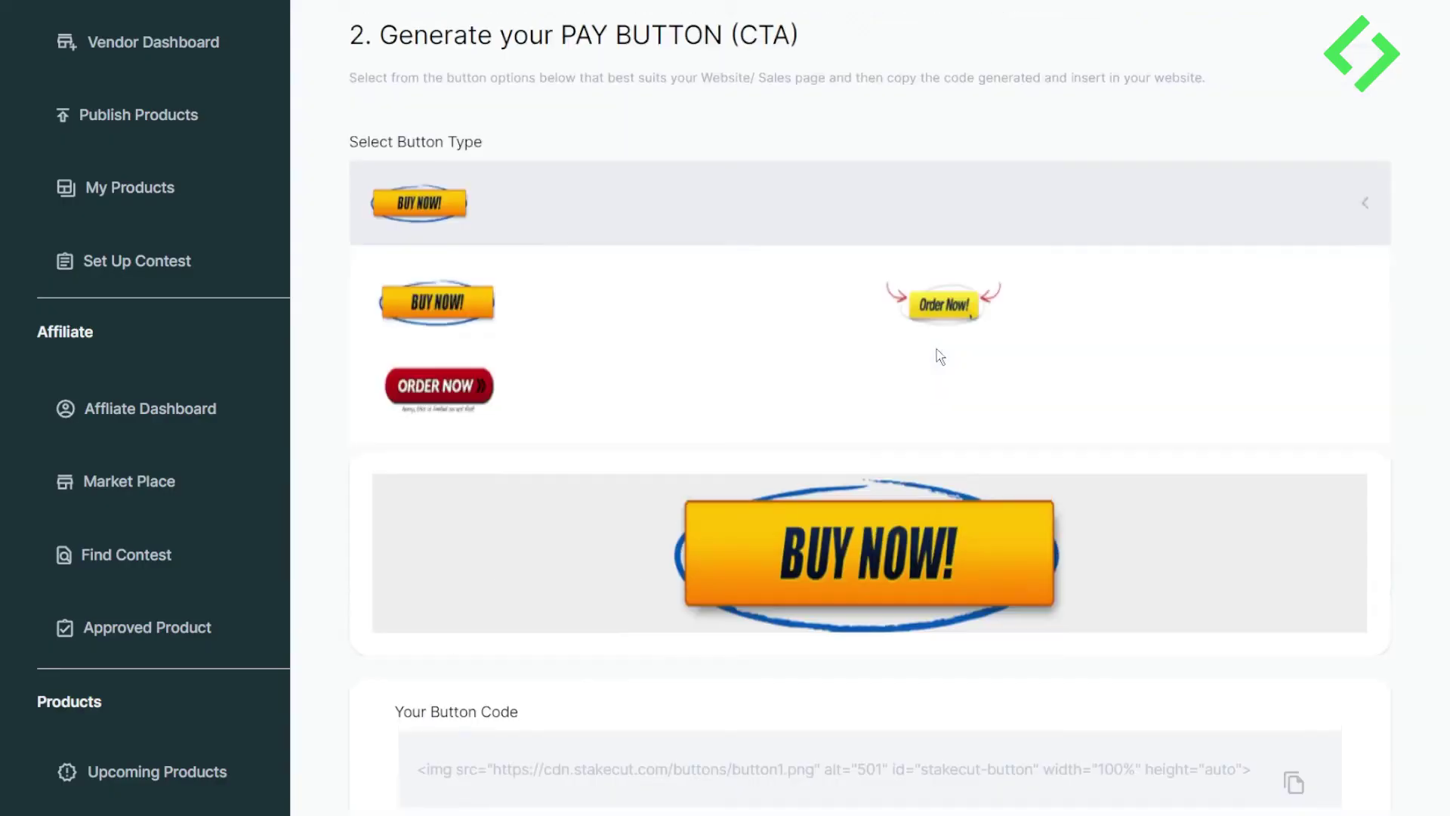
click(994, 332)
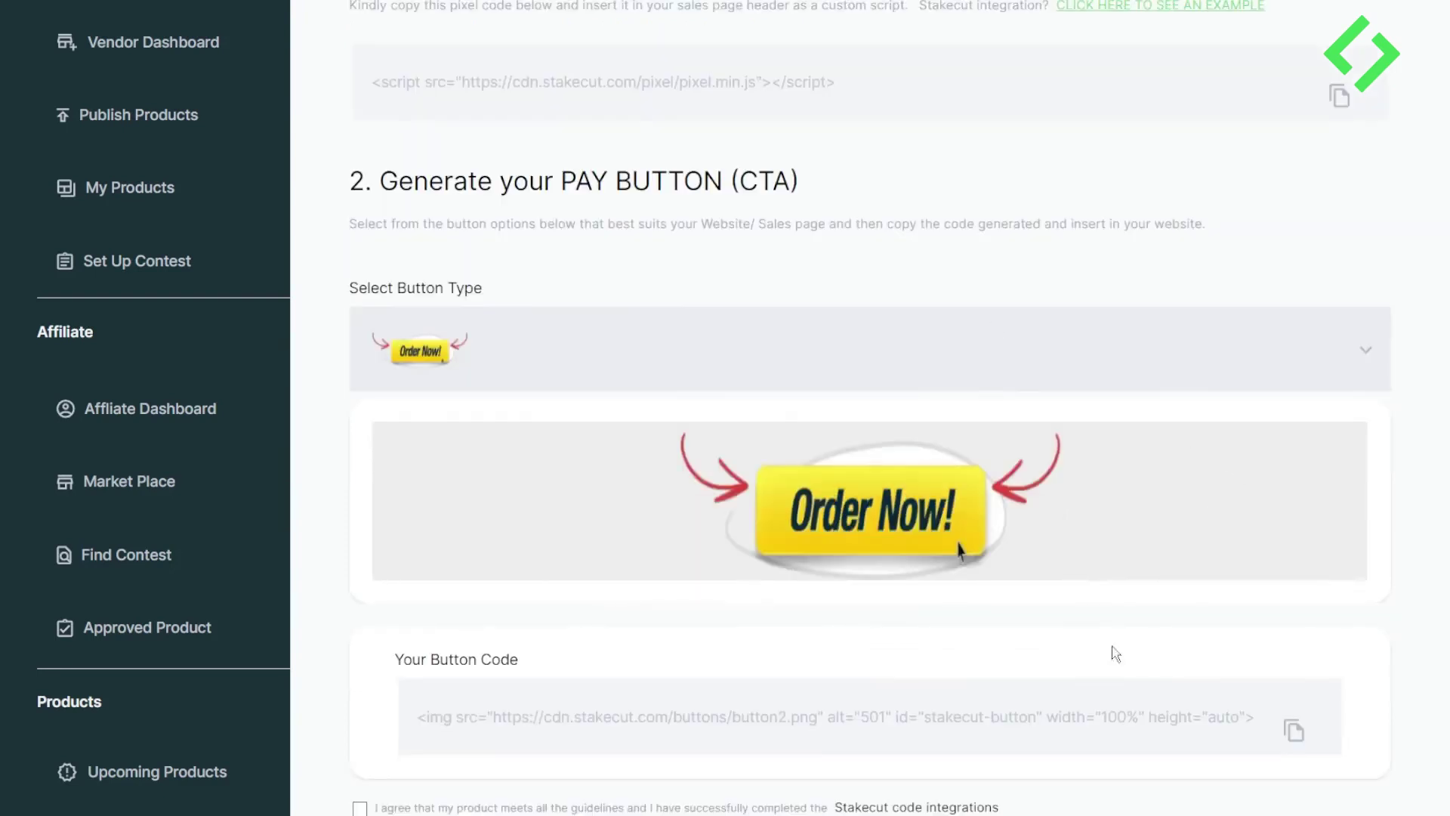
click(1284, 728)
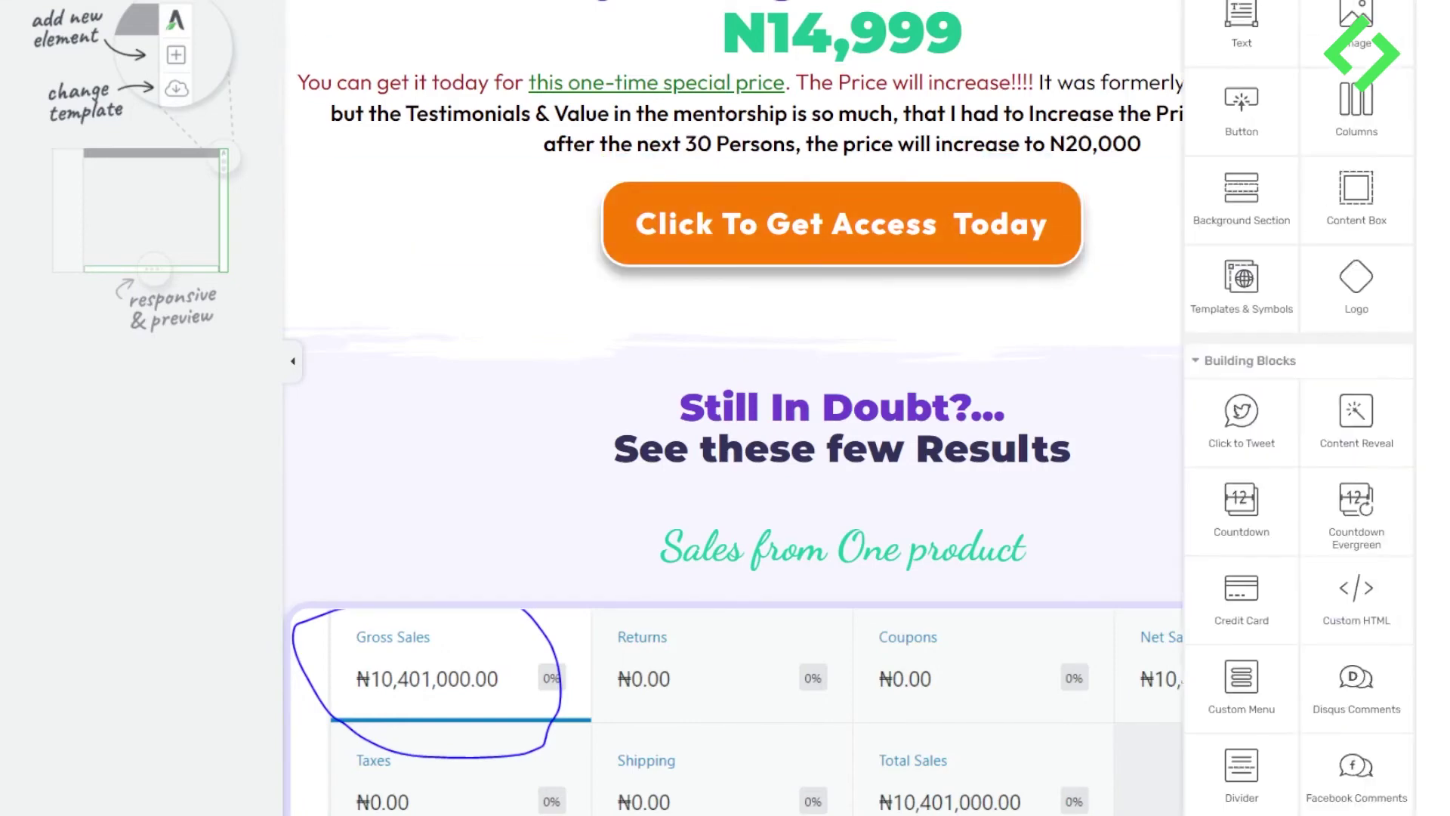
Insert the Order Now! code as Custom HTML below the orange button under the N14,999 price, with centre alignment
scroll(1299, 423, down, 8)
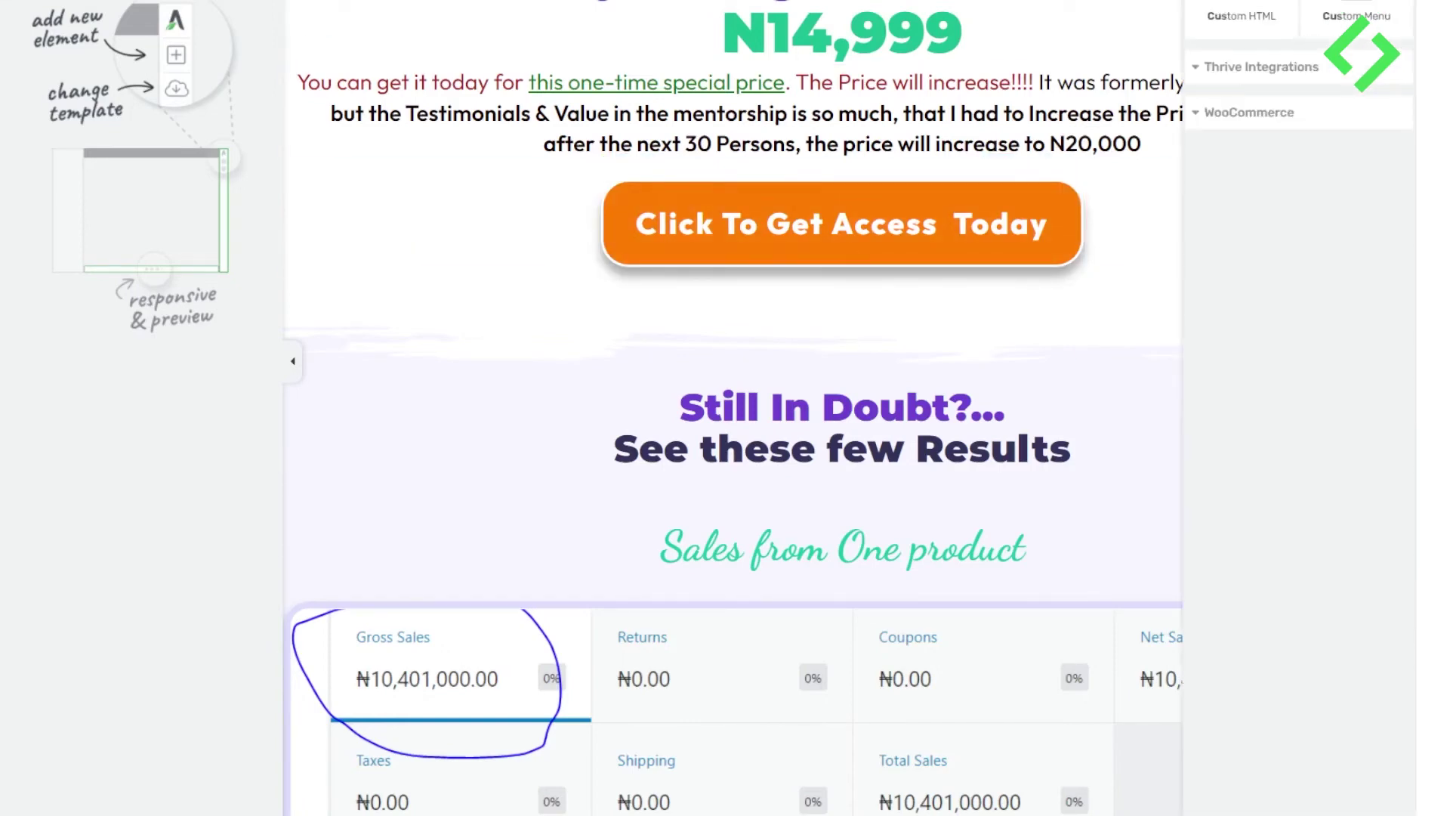
drag(1241, 19, 913, 314)
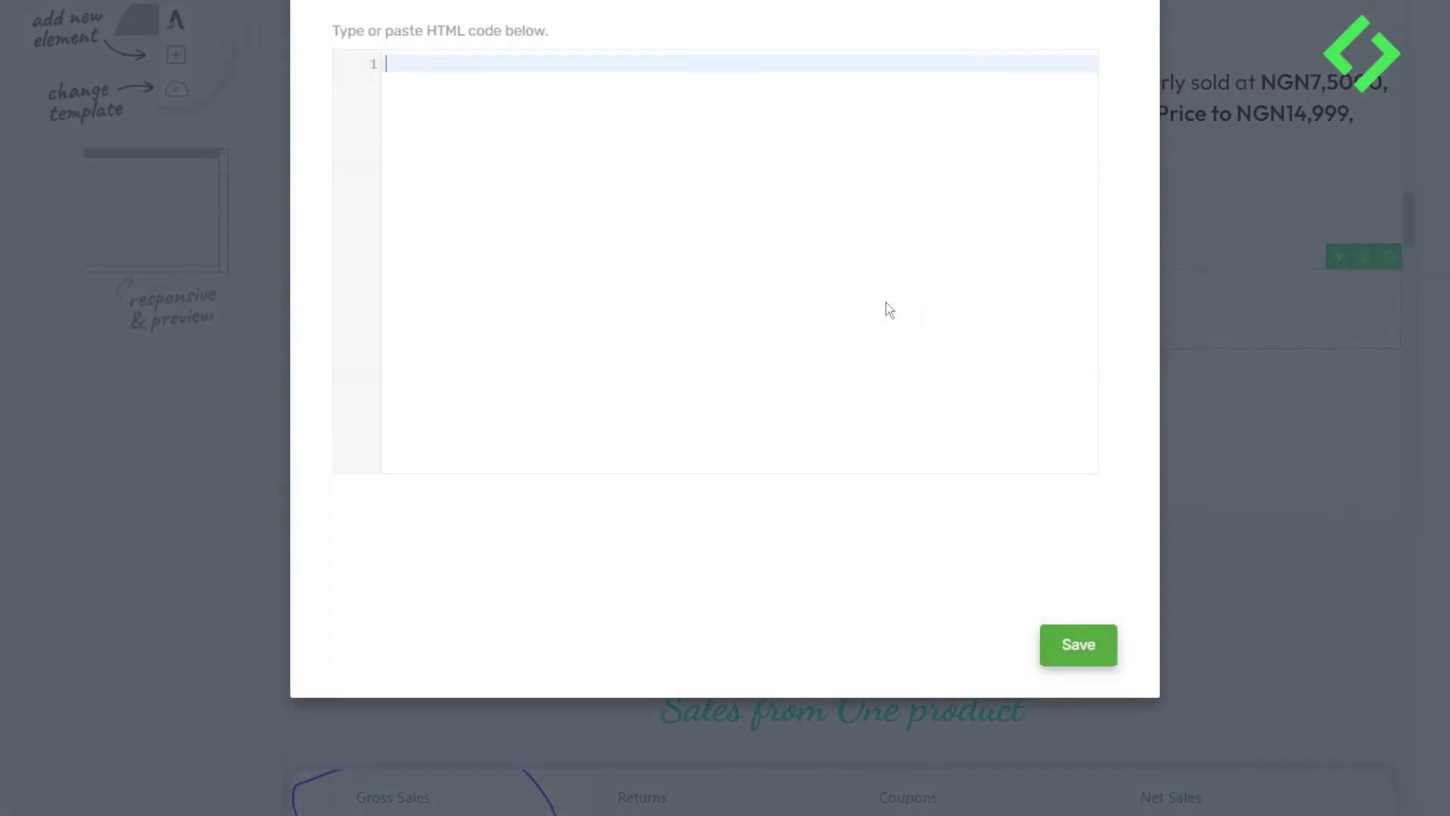
key(ctrl+v)
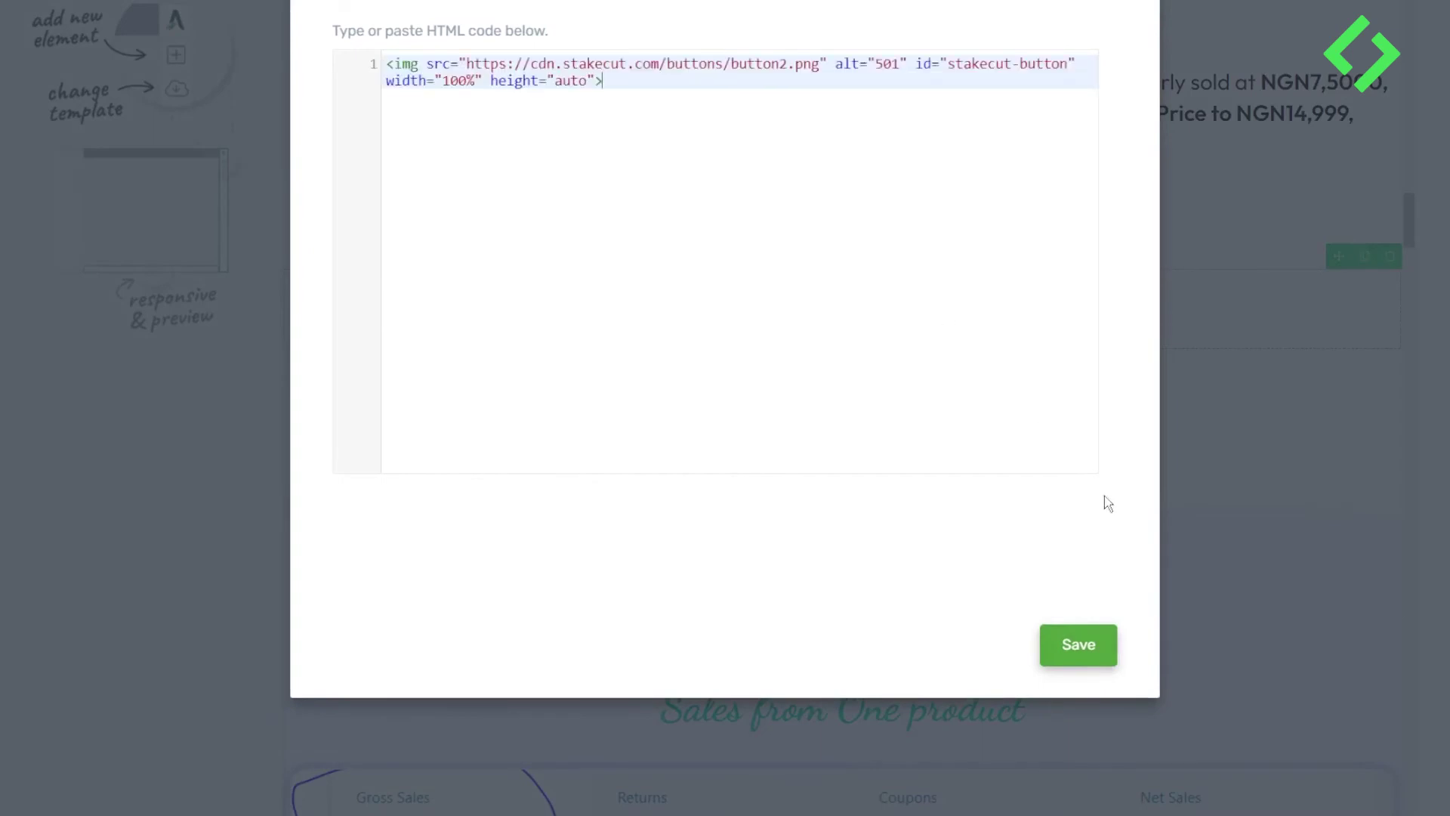
click(1078, 647)
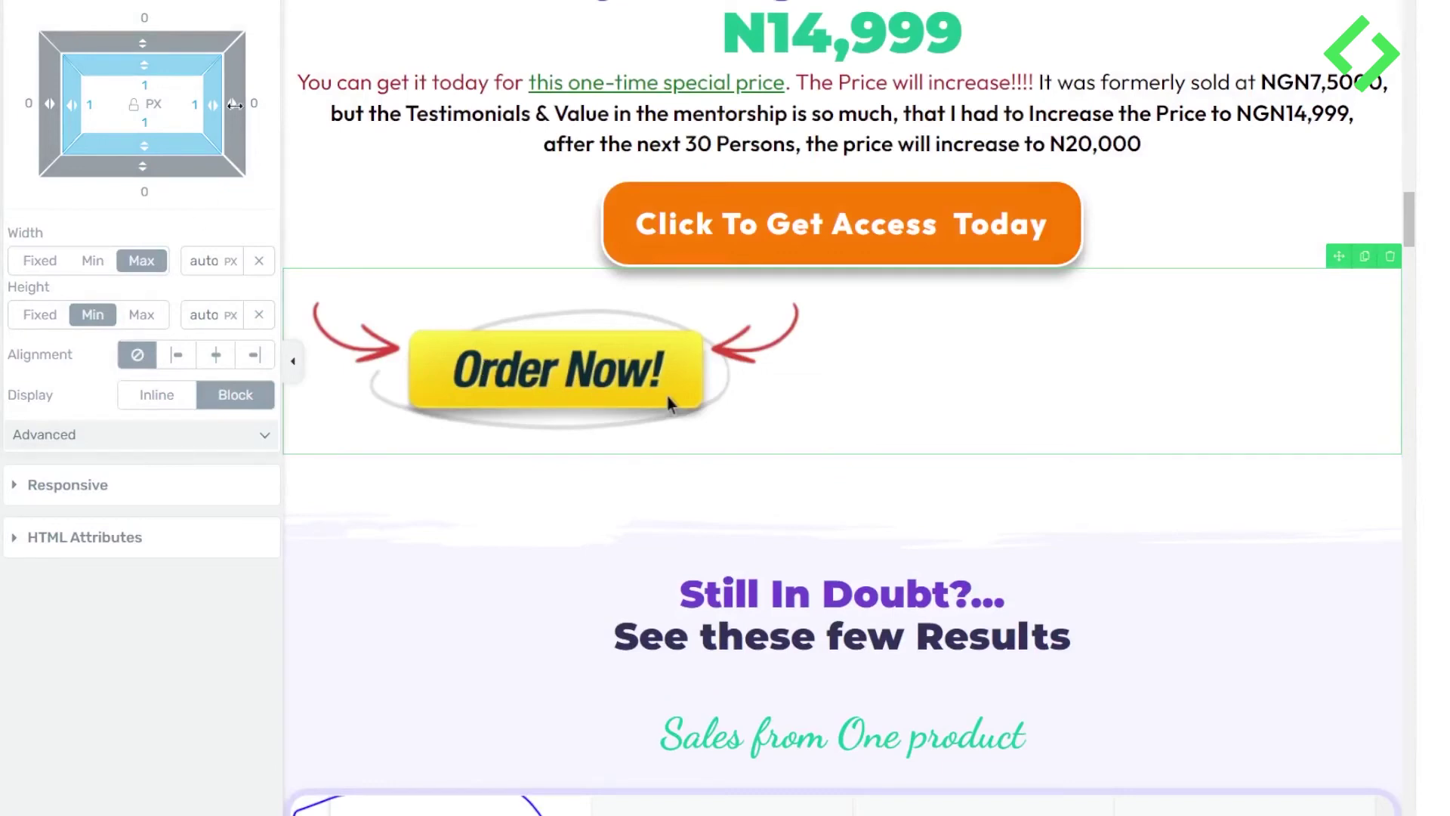
click(216, 354)
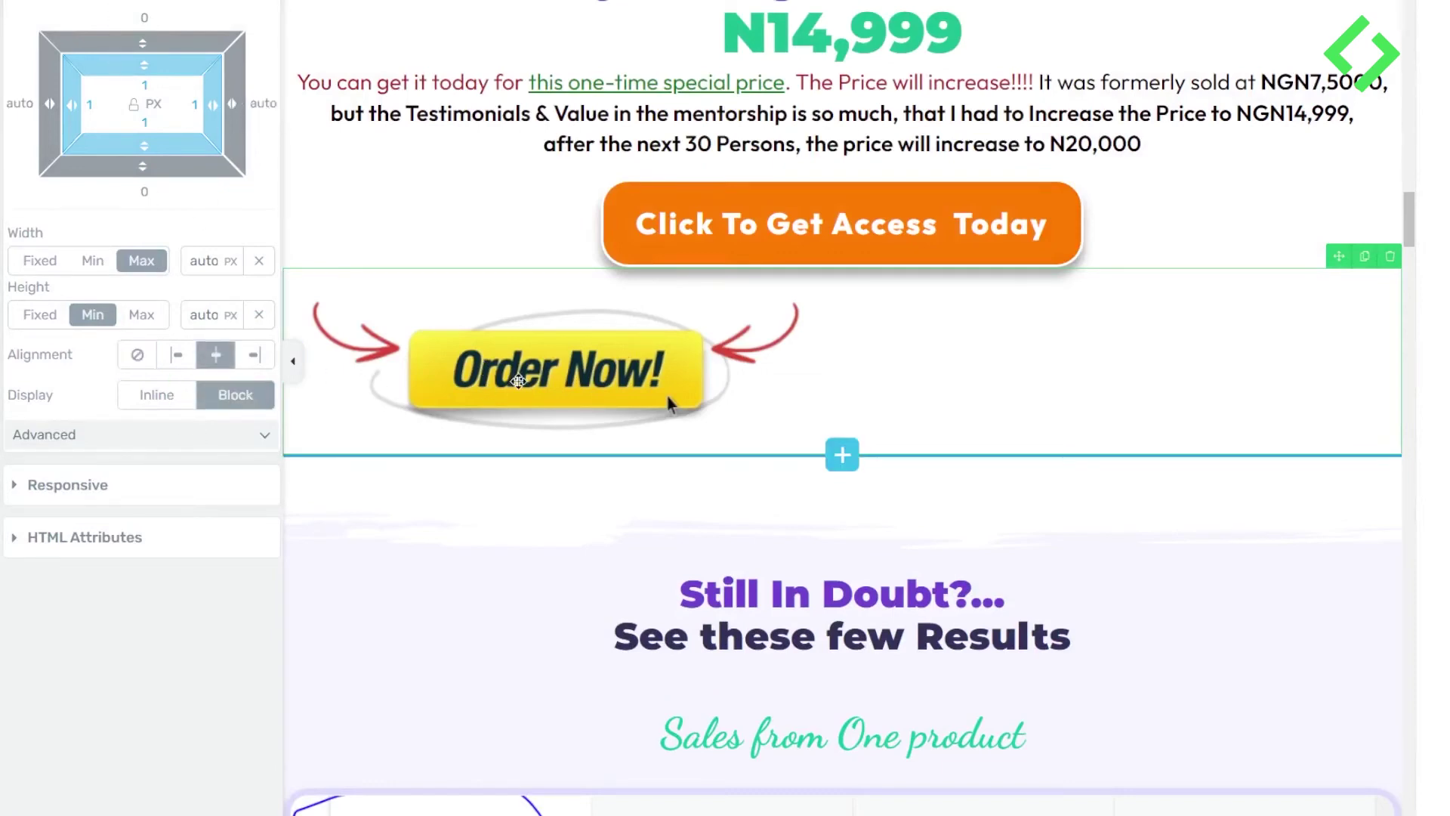
Try to centre the Order Now! button by adding a background section and reapplying its alignment
drag(1335, 259, 971, 550)
click(358, 369)
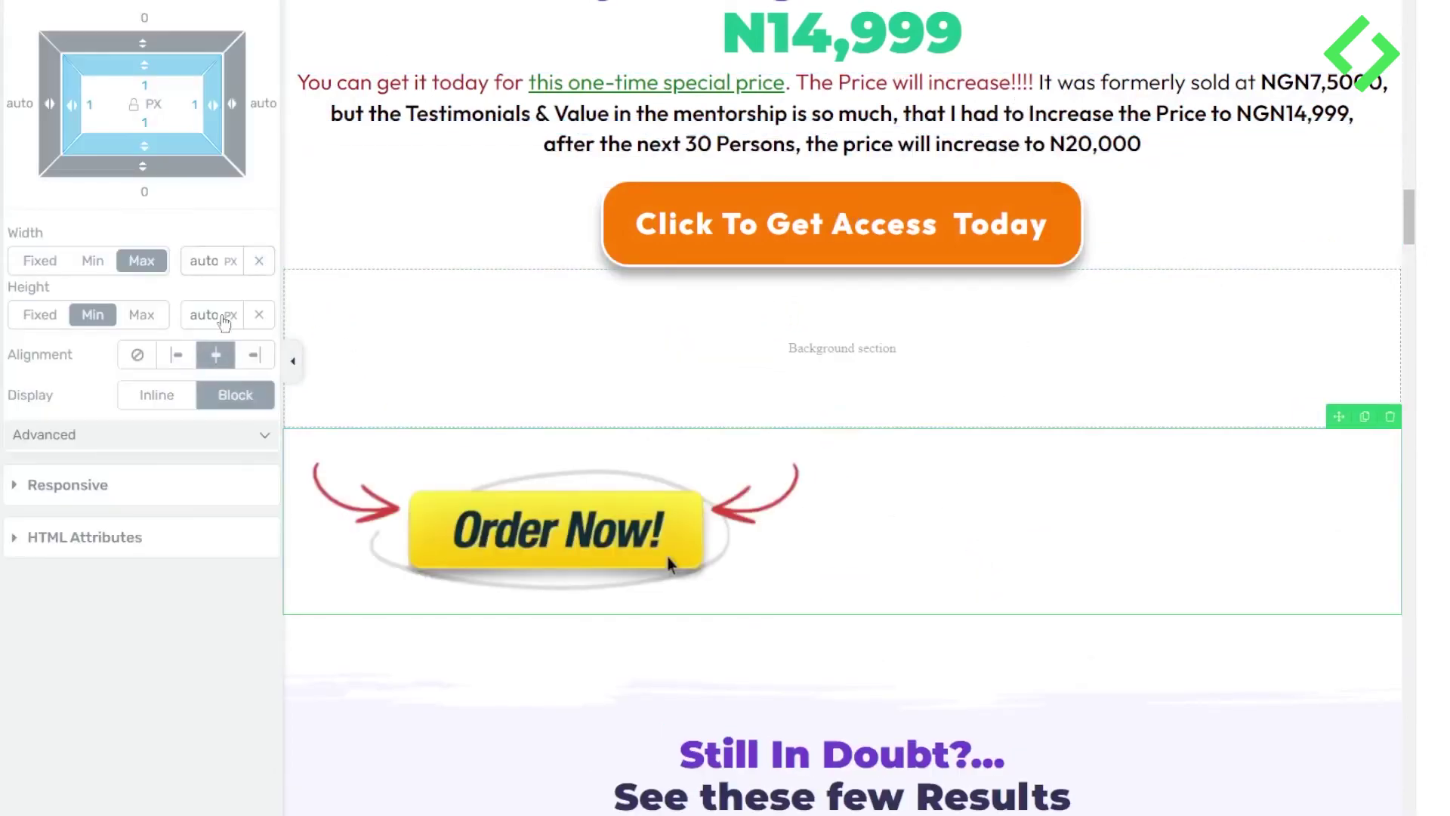
click(254, 354)
click(214, 363)
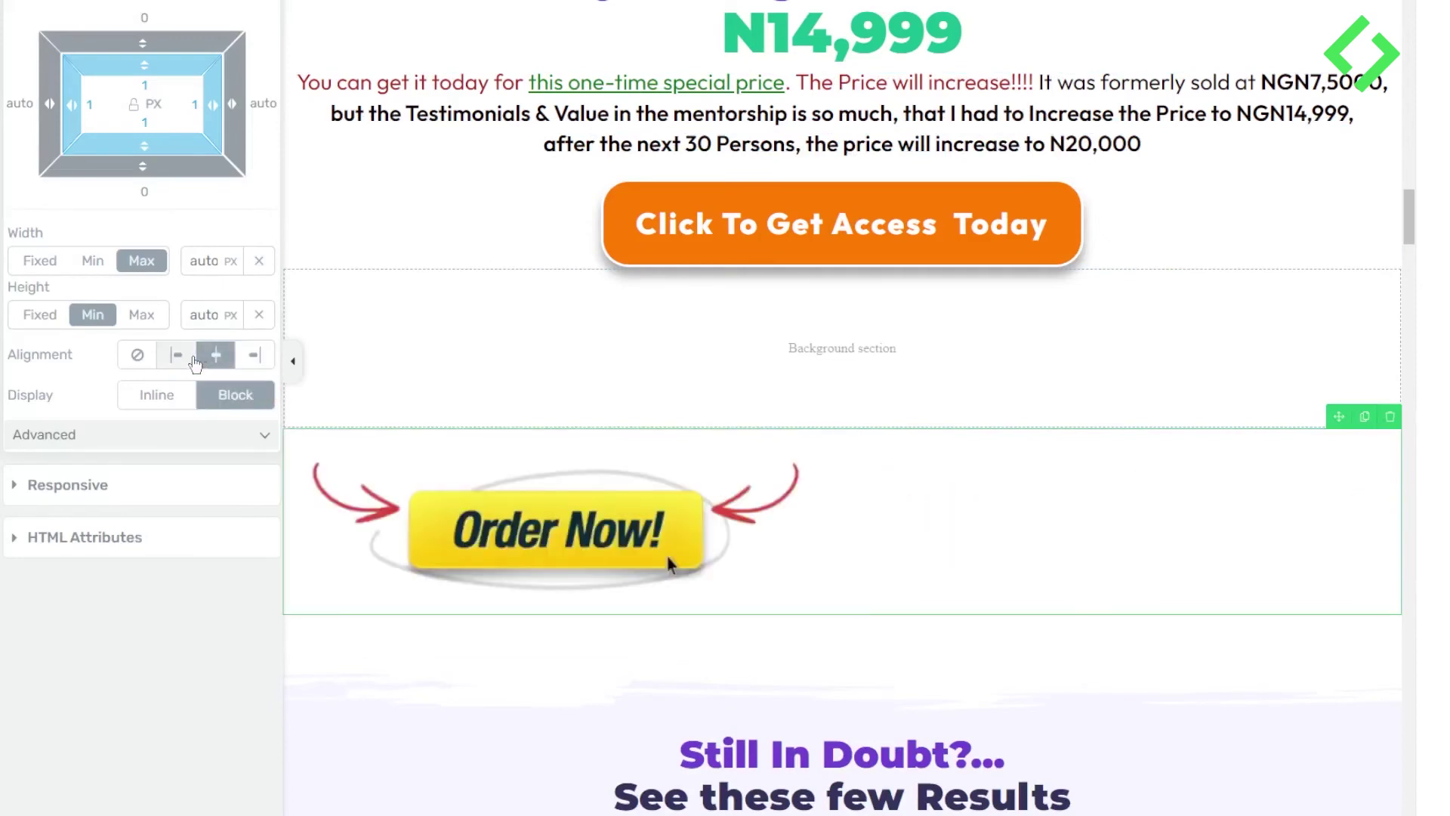
Delete the Order Now! block, the empty background section and the orange Click To Get Access Today button under the N14,999 price
key(Delete)
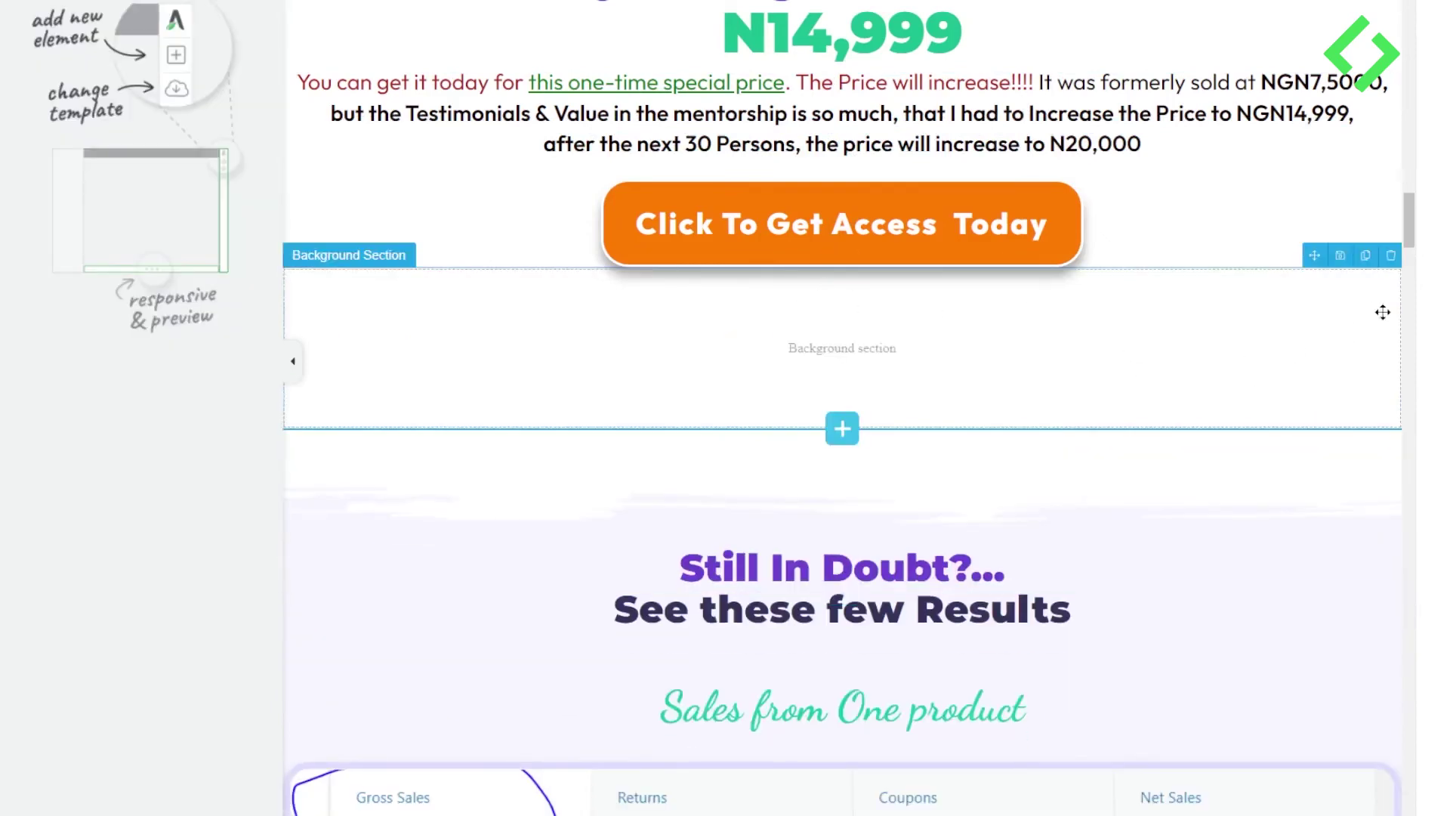
click(1390, 255)
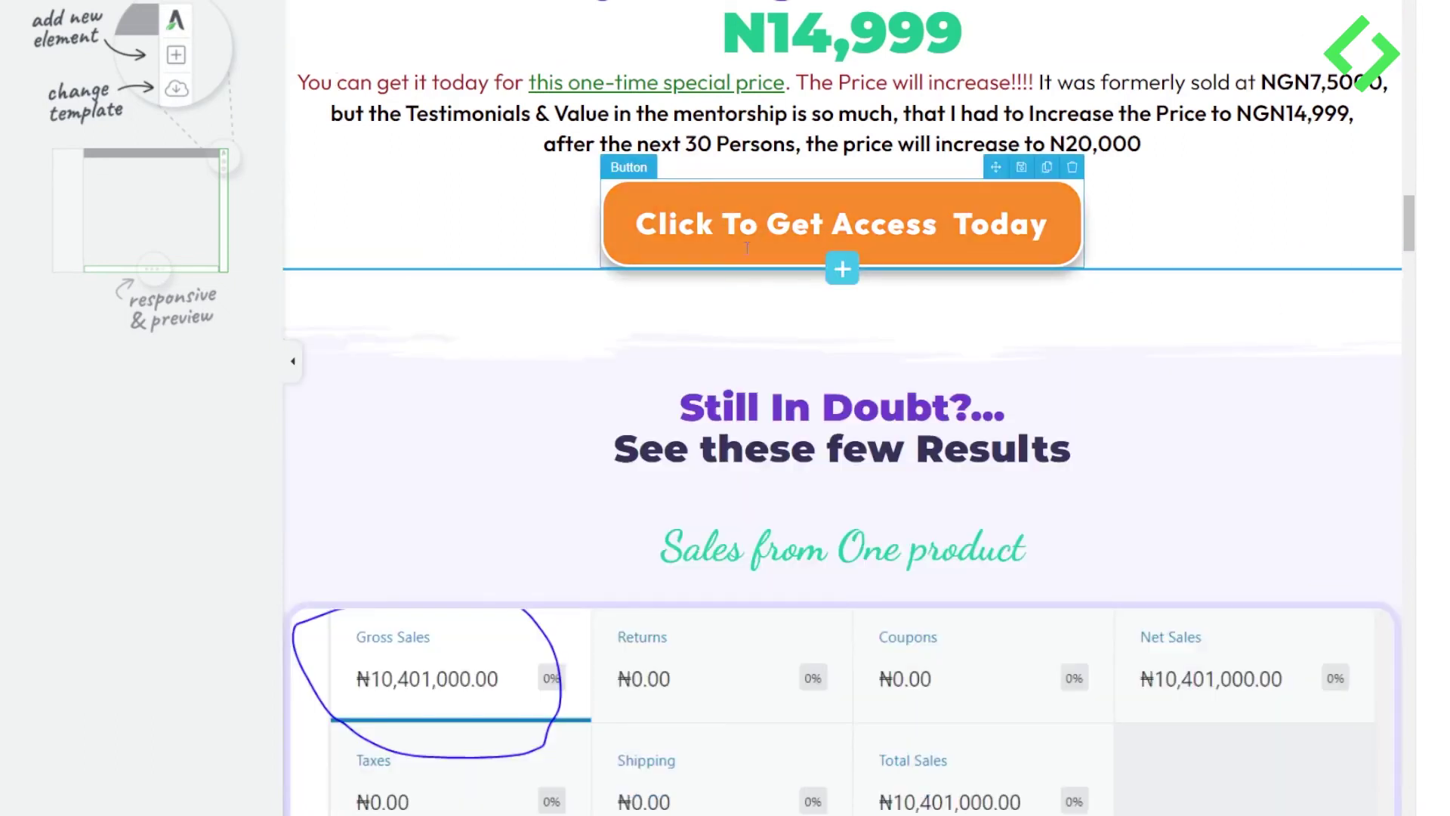
click(1073, 167)
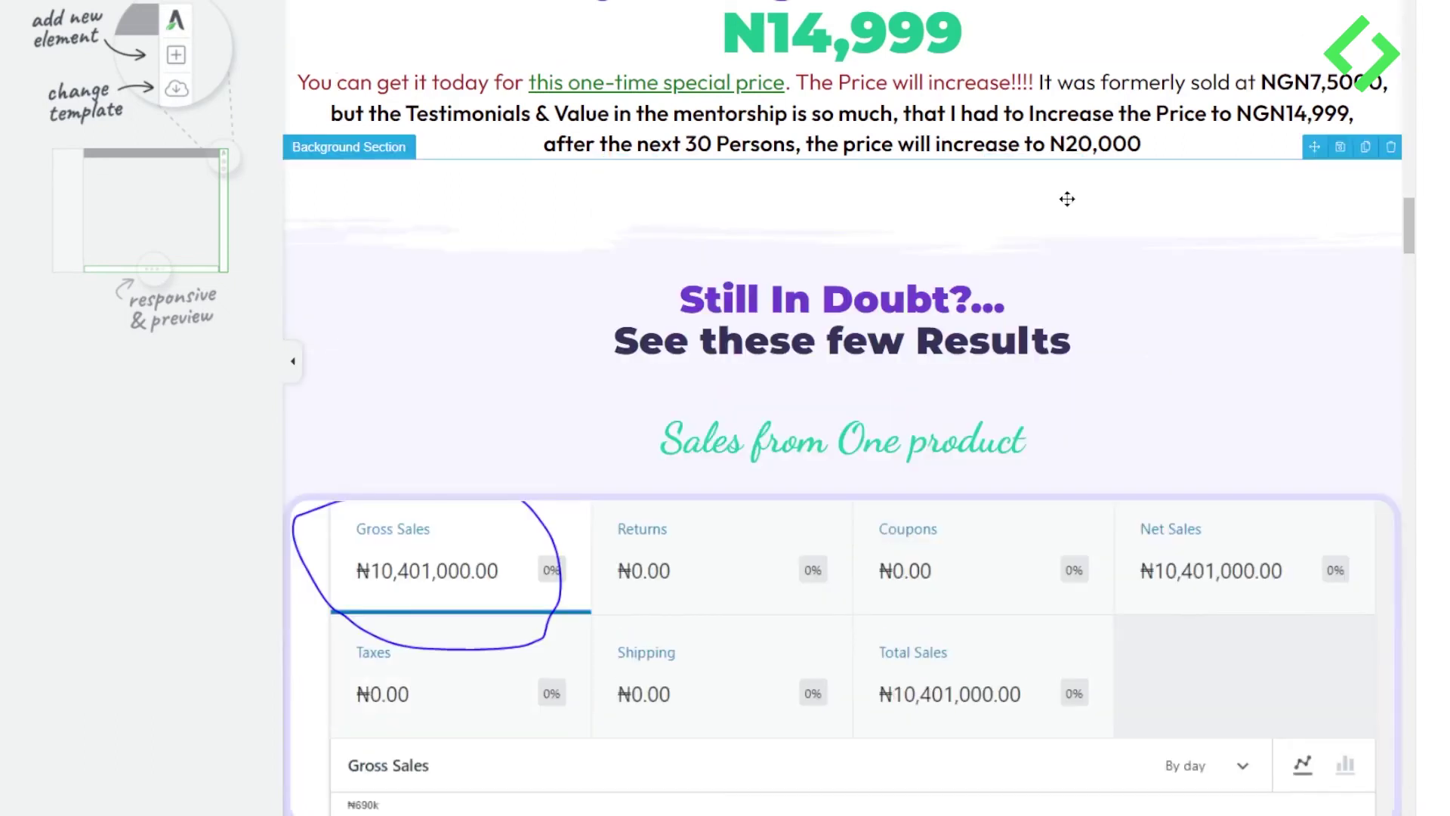
Add a Custom HTML element between the green NGN14,999 label and the Click to Pay Now N14,999 button near the page's end
scroll(1079, 478, down, 20)
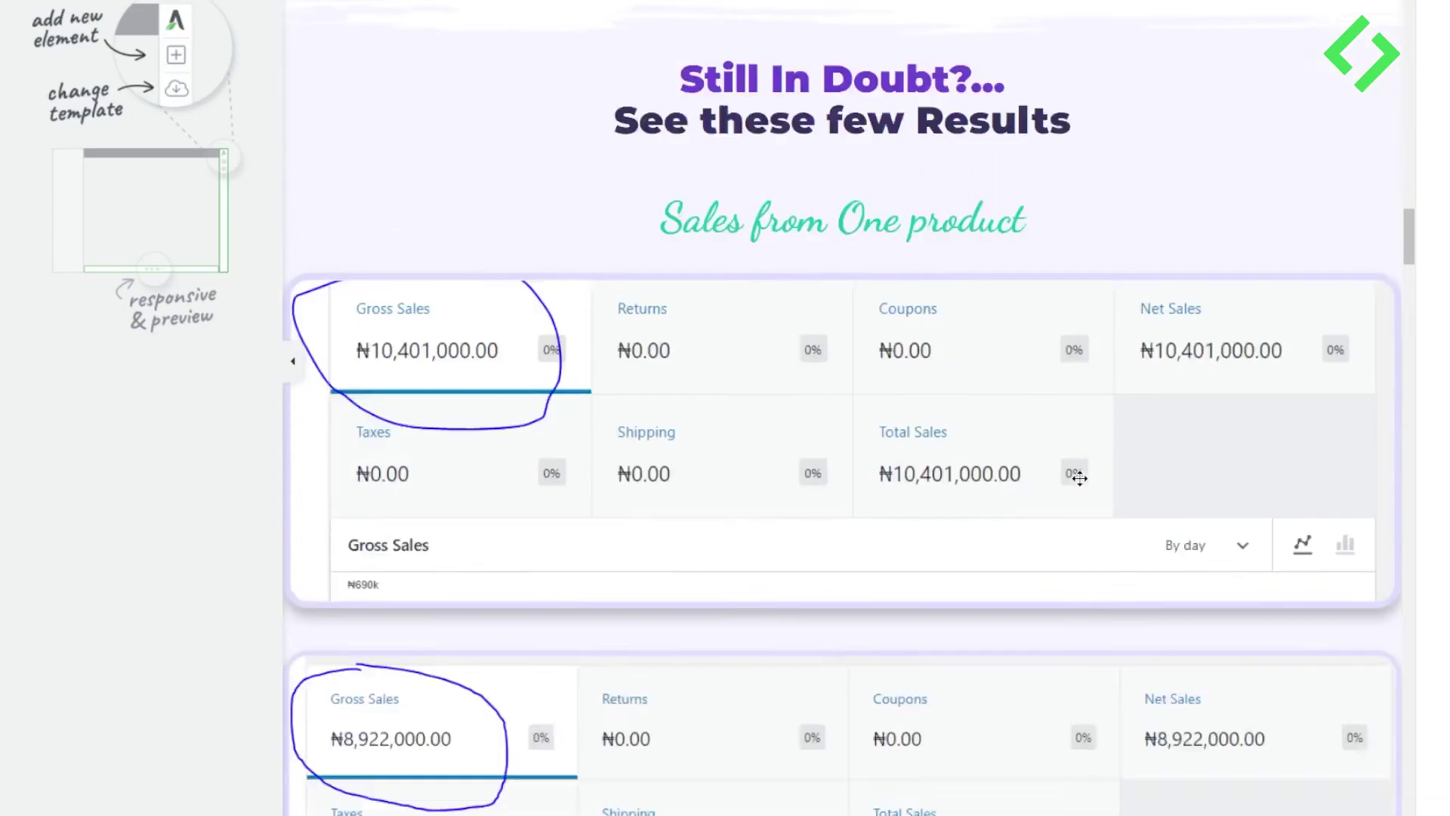
scroll(1080, 477, down, 20)
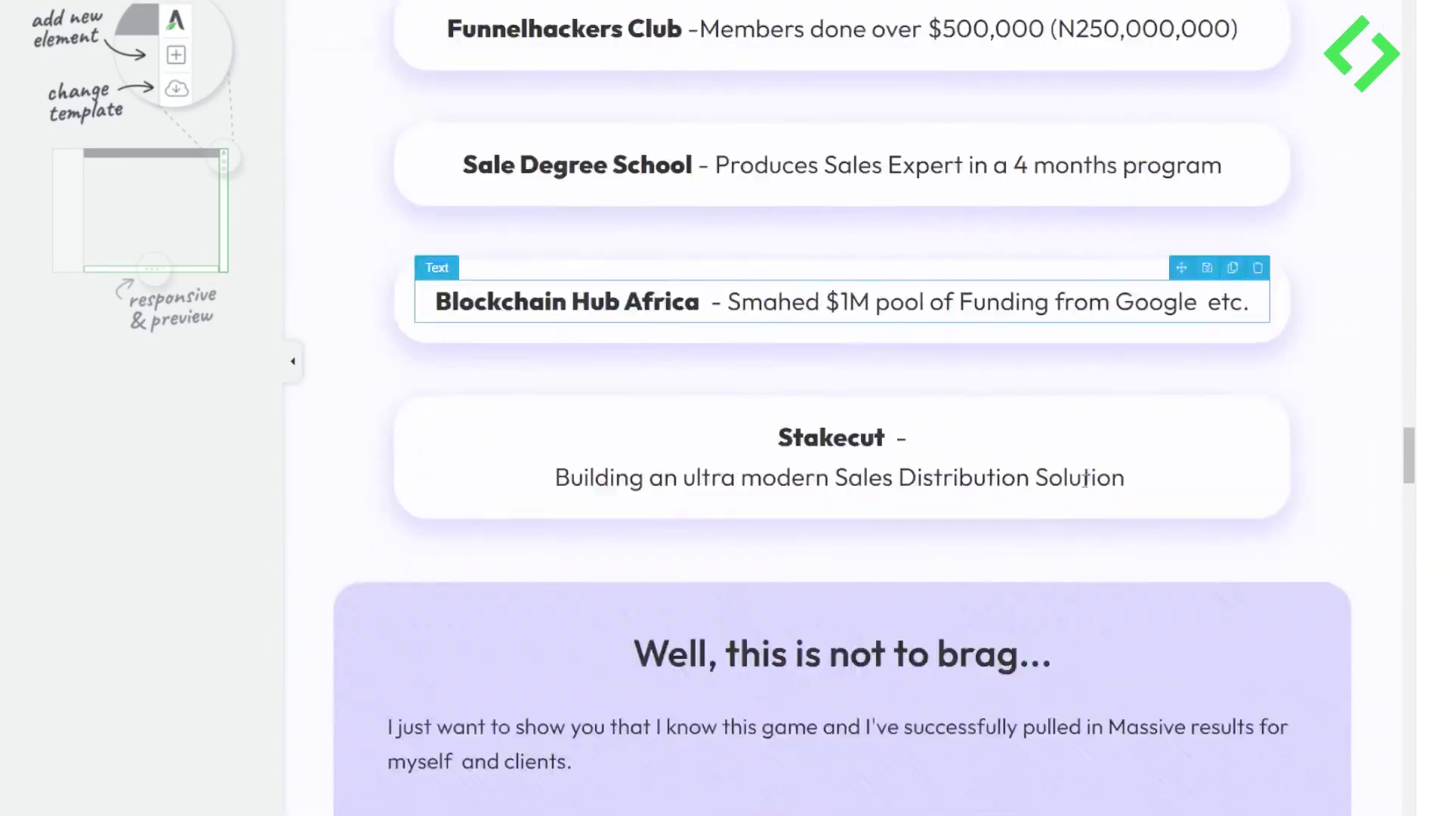
scroll(1084, 478, down, 20)
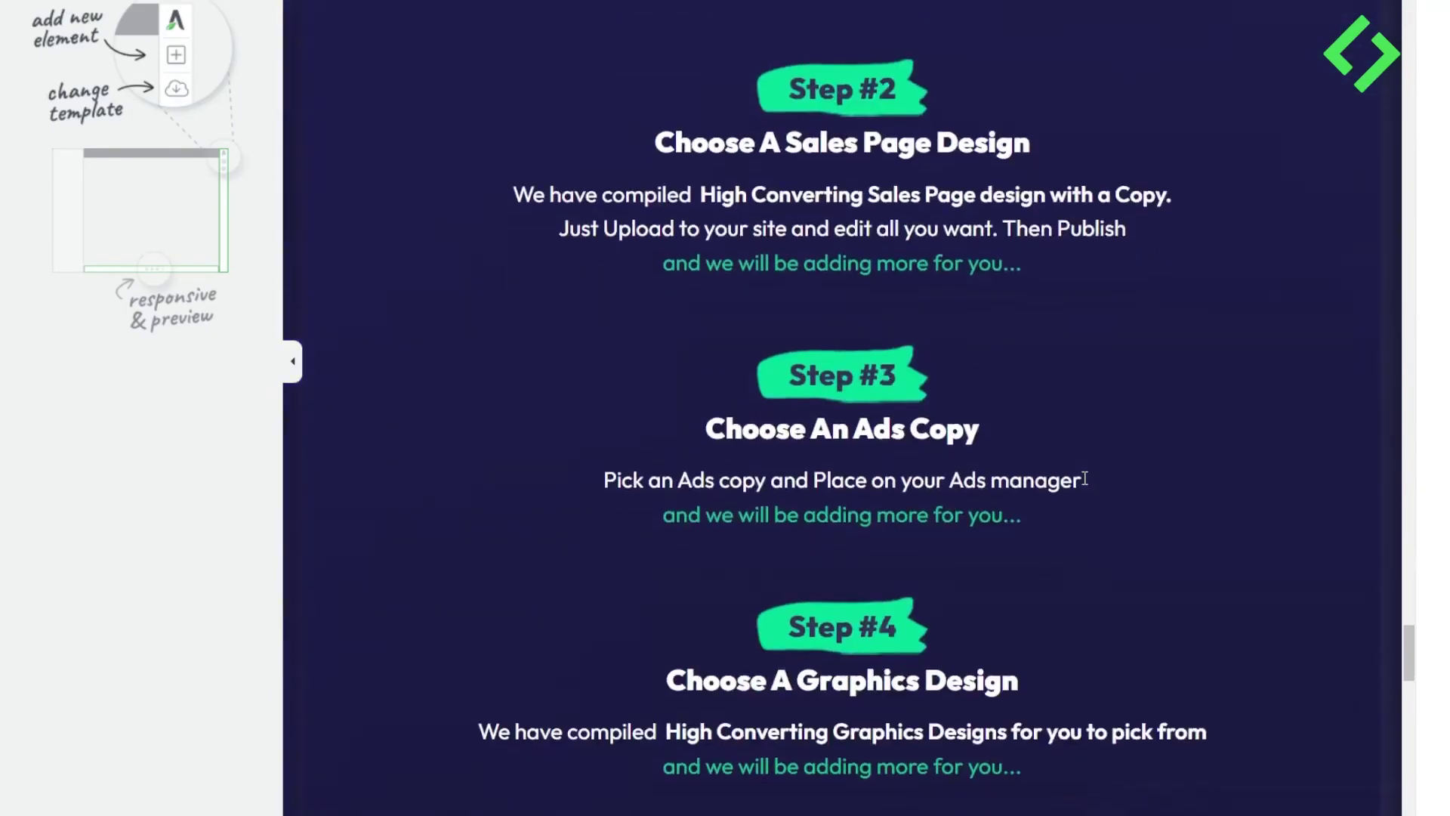
scroll(1083, 476, down, 12)
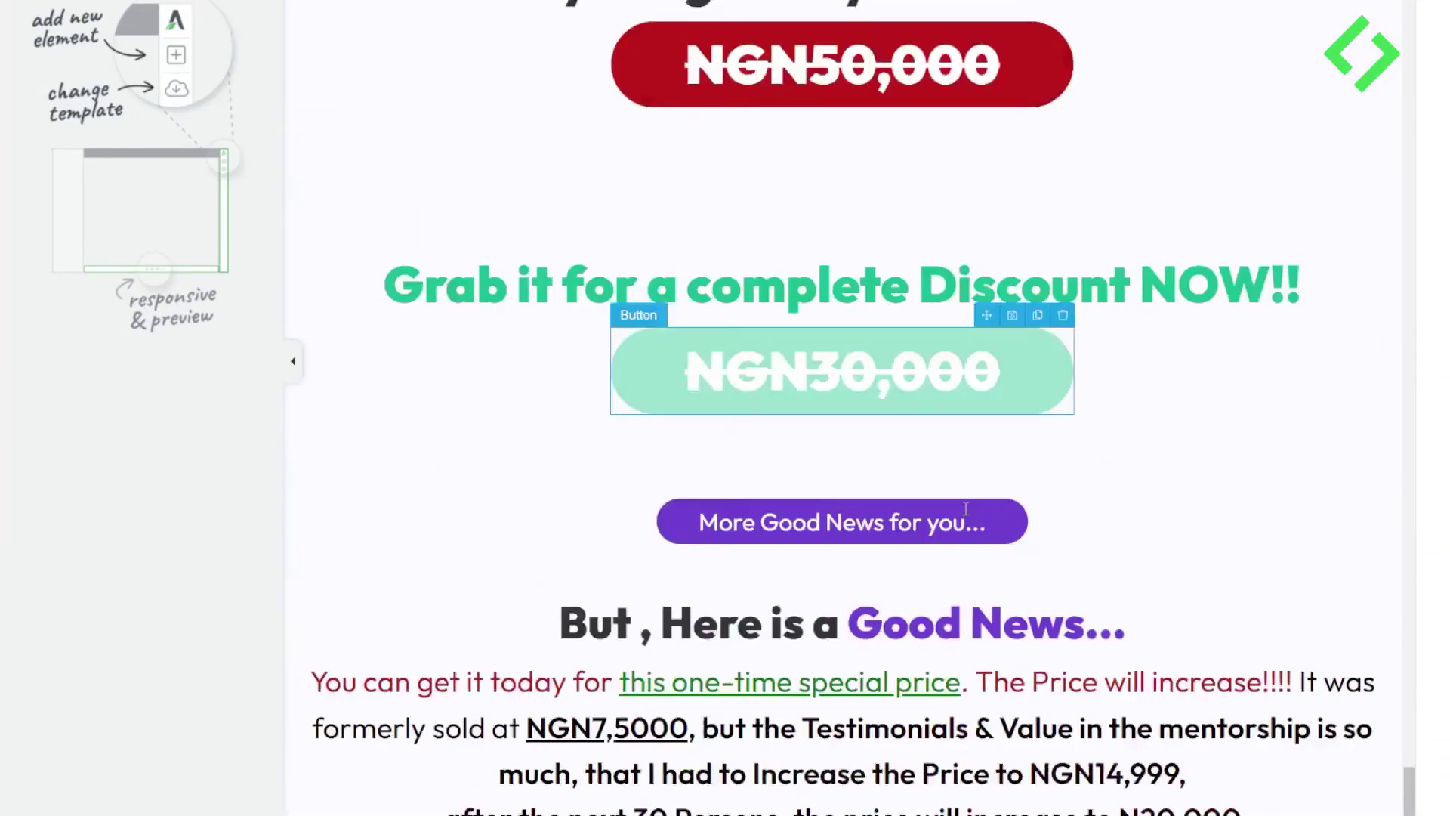
mouse_move(1046, 272)
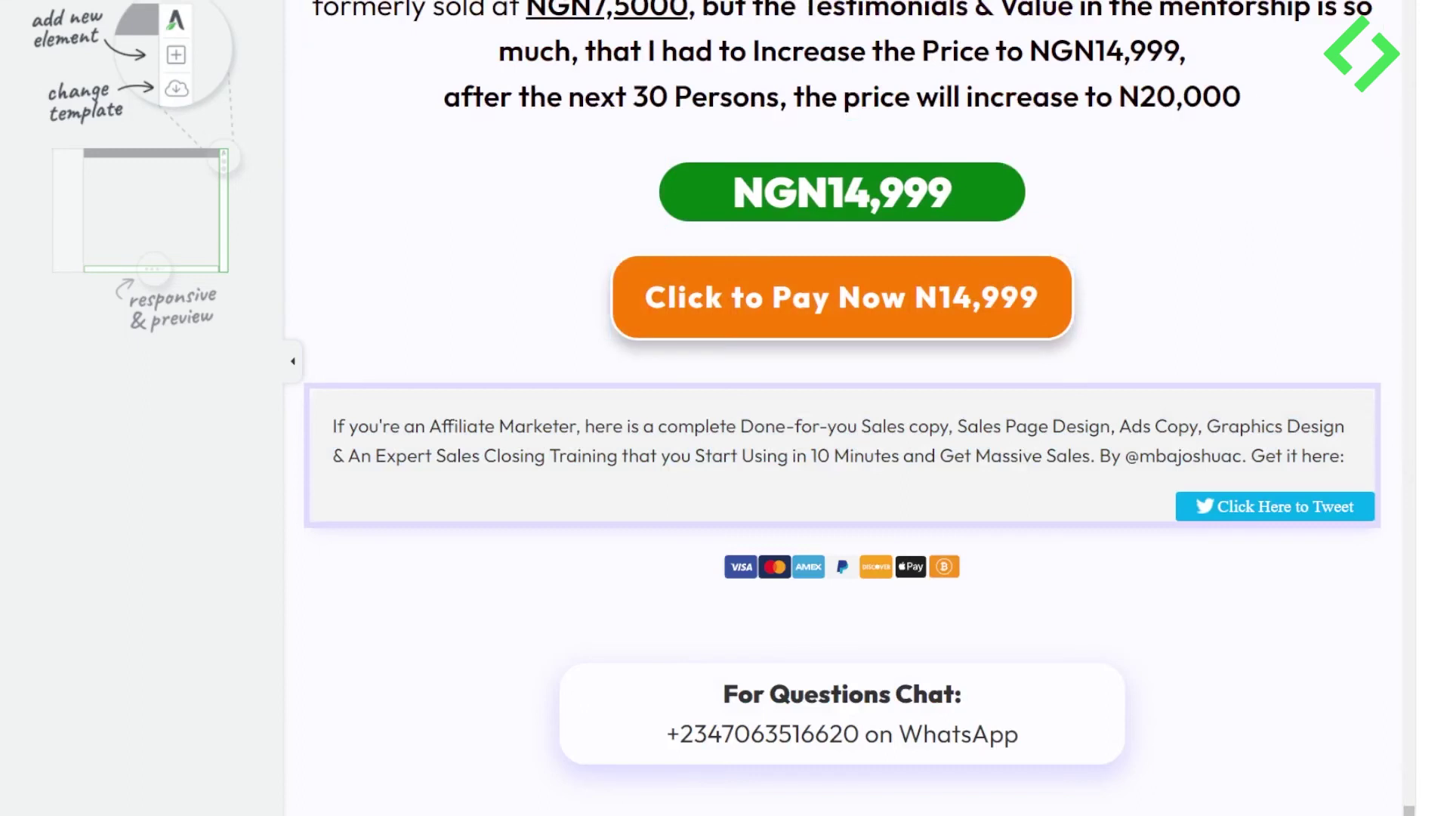
click(1433, 31)
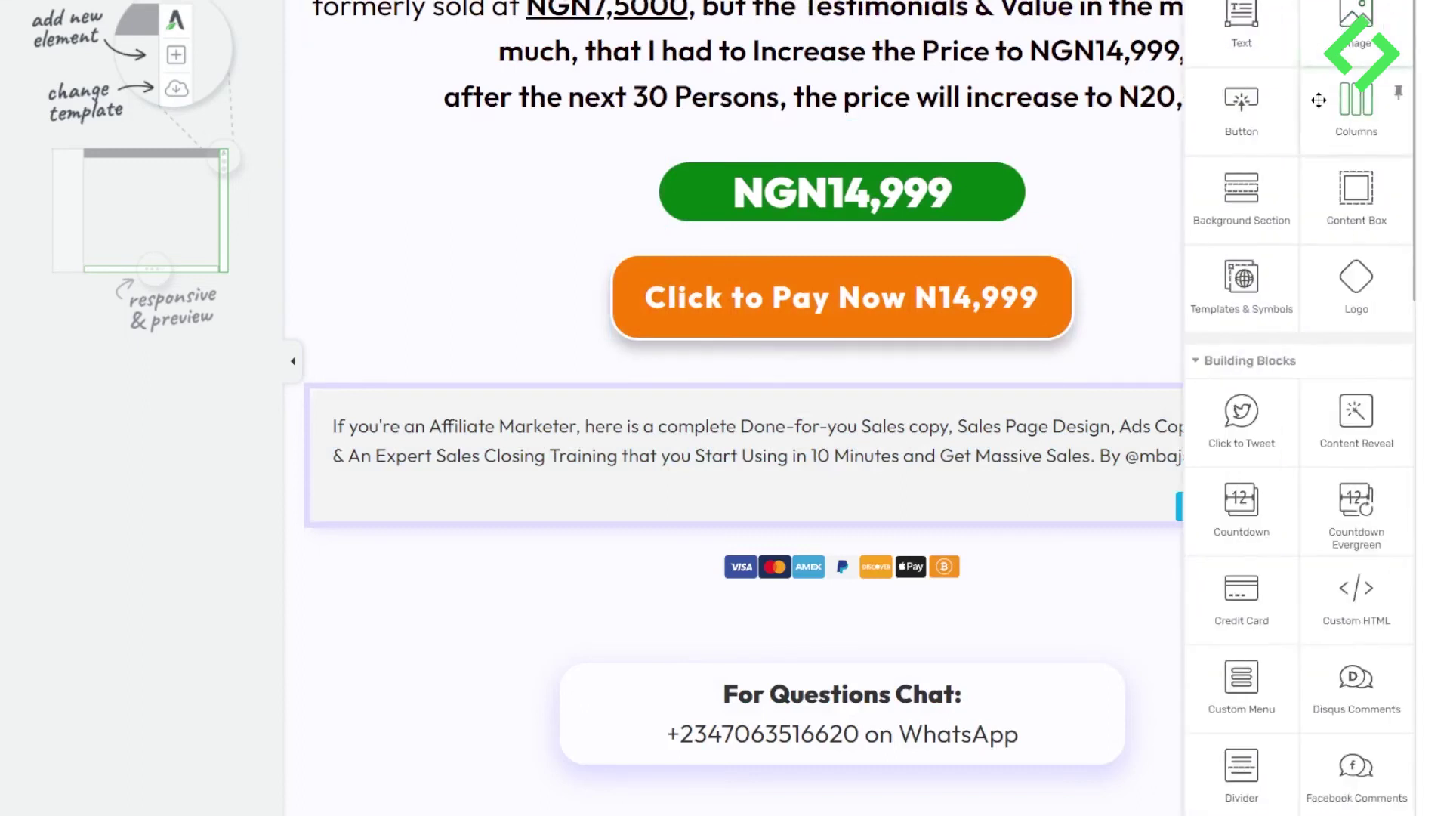
scroll(1322, 37, down, 8)
drag(1322, 38, 998, 264)
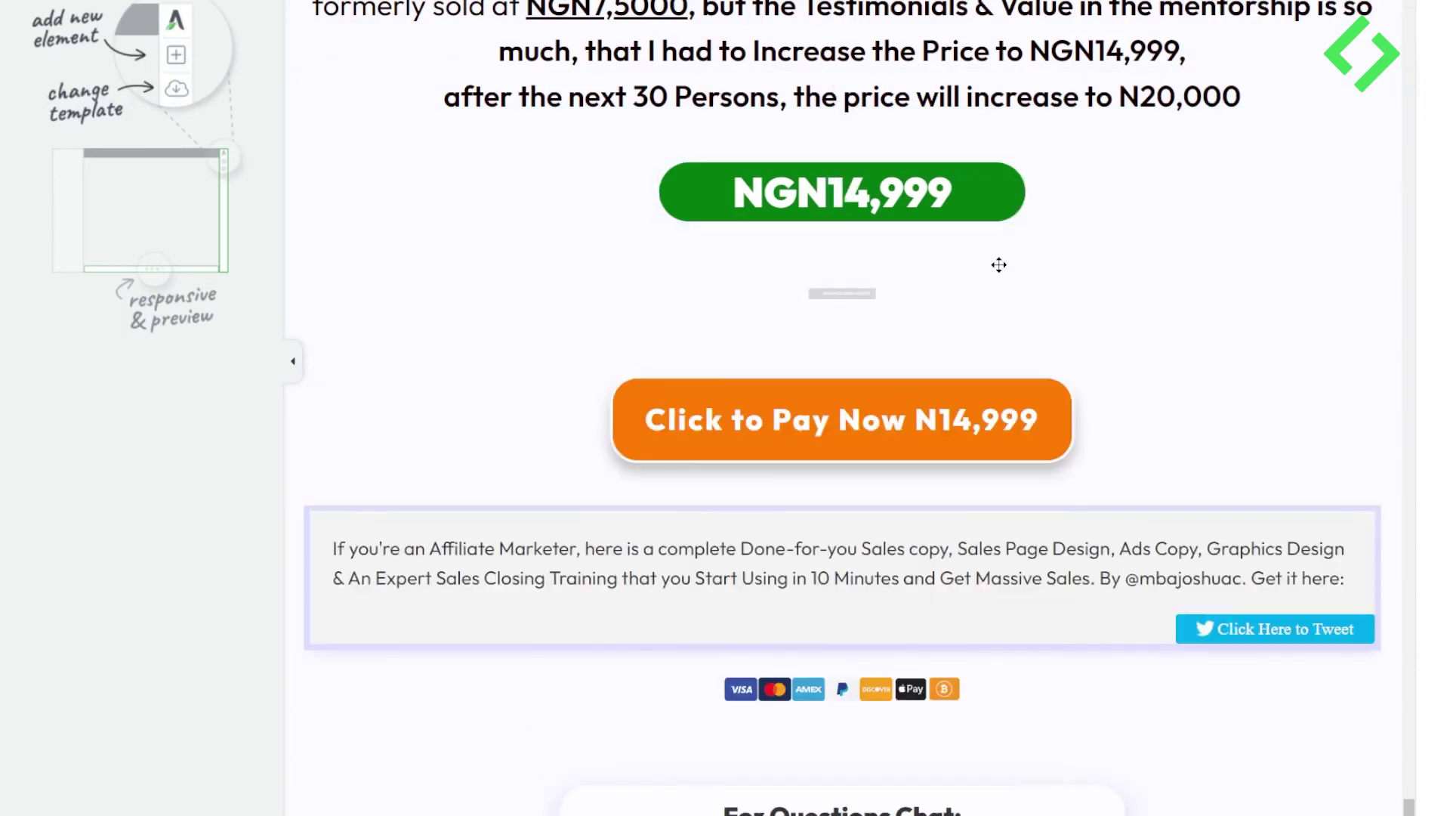